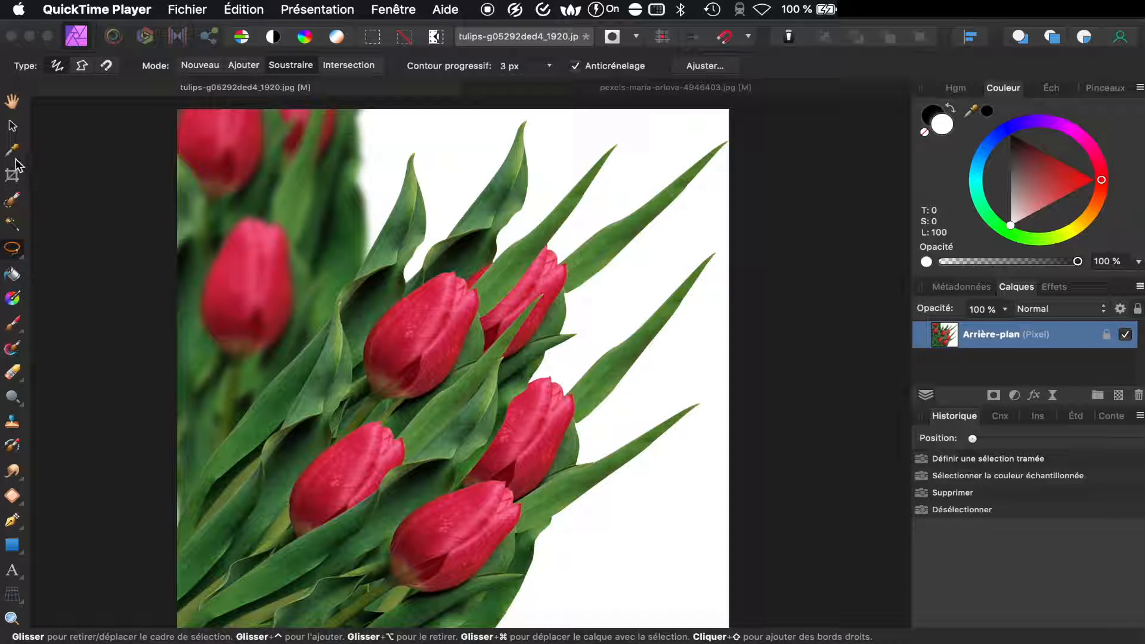
- Select the white background between the lower tulip leaves using the Selection Brush at a width of 48 px
click(11, 202)
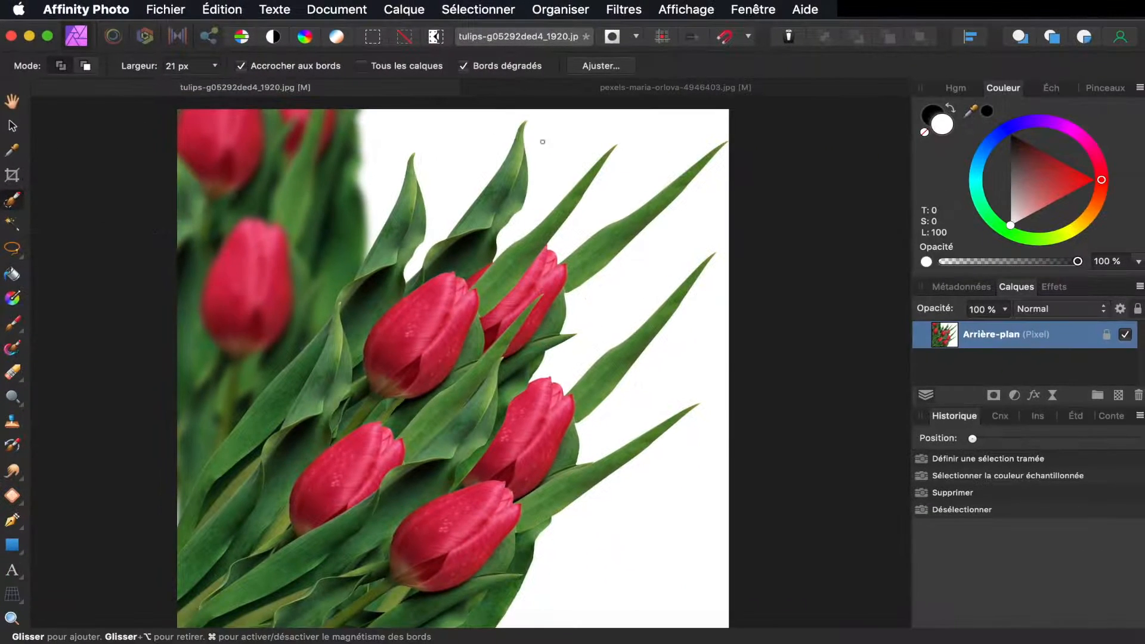
key(bracketright)
key(bracketright)
key(bracketright)
key(bracketright)
drag(520, 617, 520, 618)
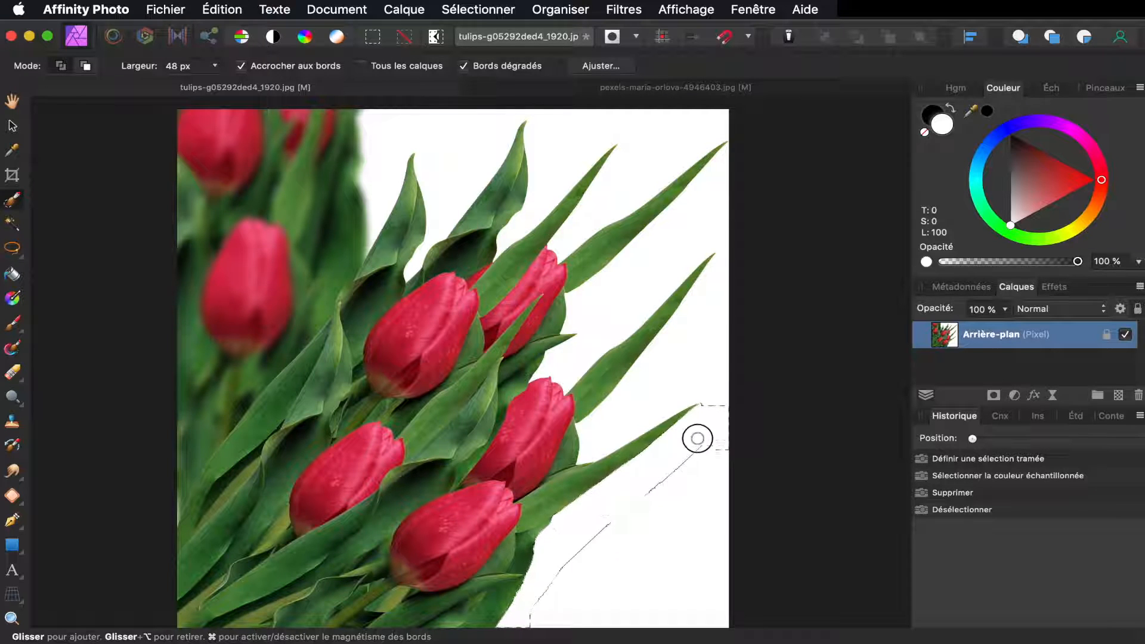
drag(697, 438, 704, 389)
drag(644, 411, 605, 429)
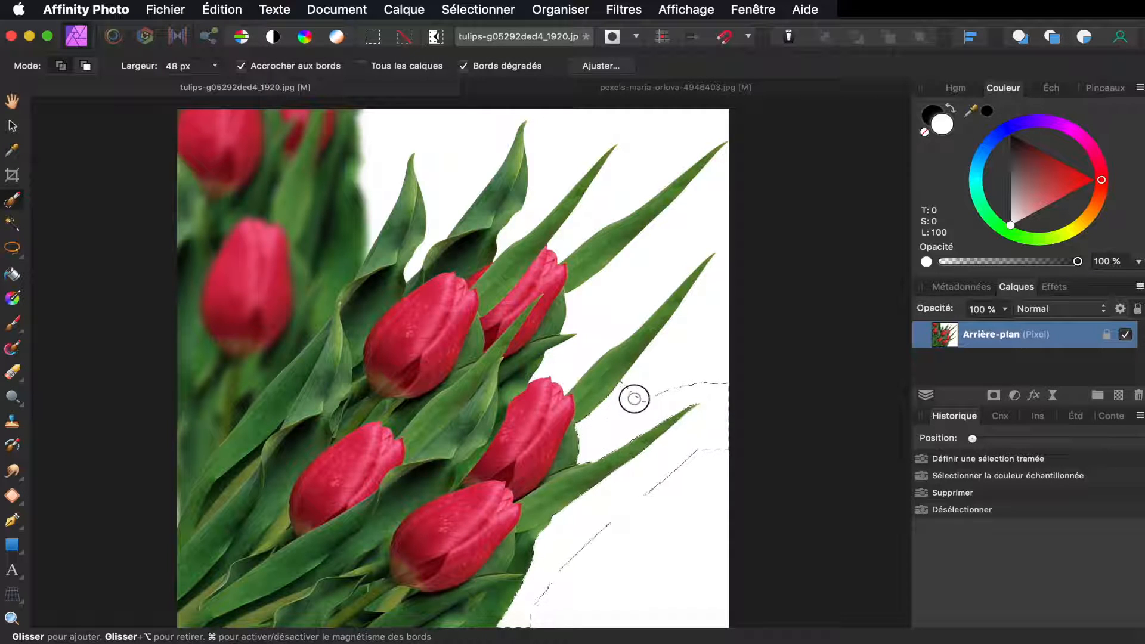
drag(696, 342, 724, 274)
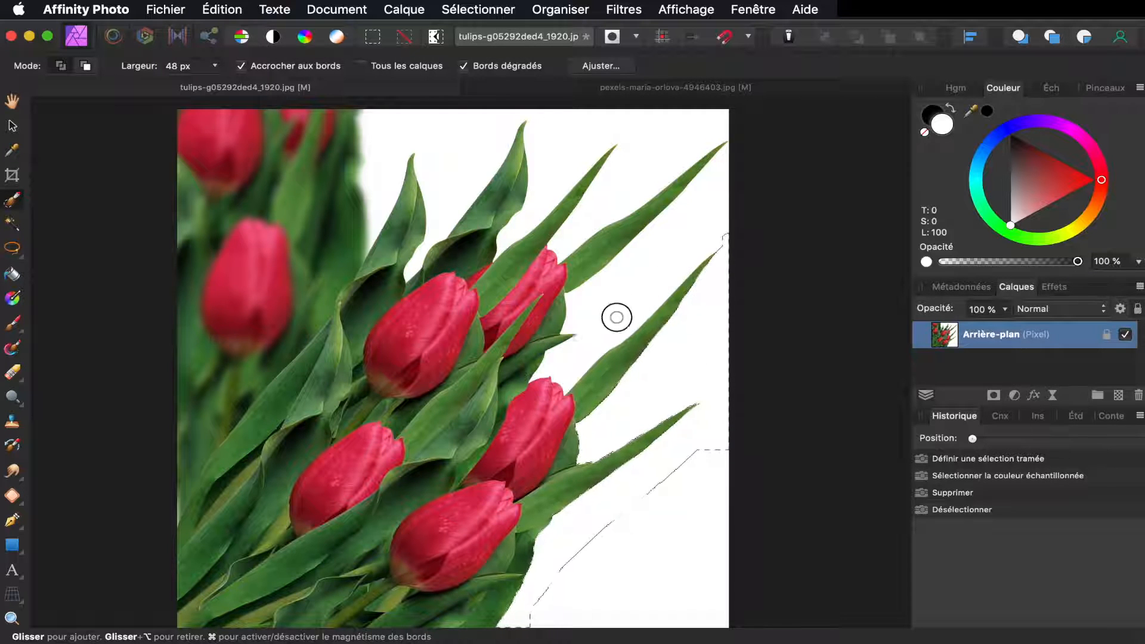
drag(617, 317, 588, 346)
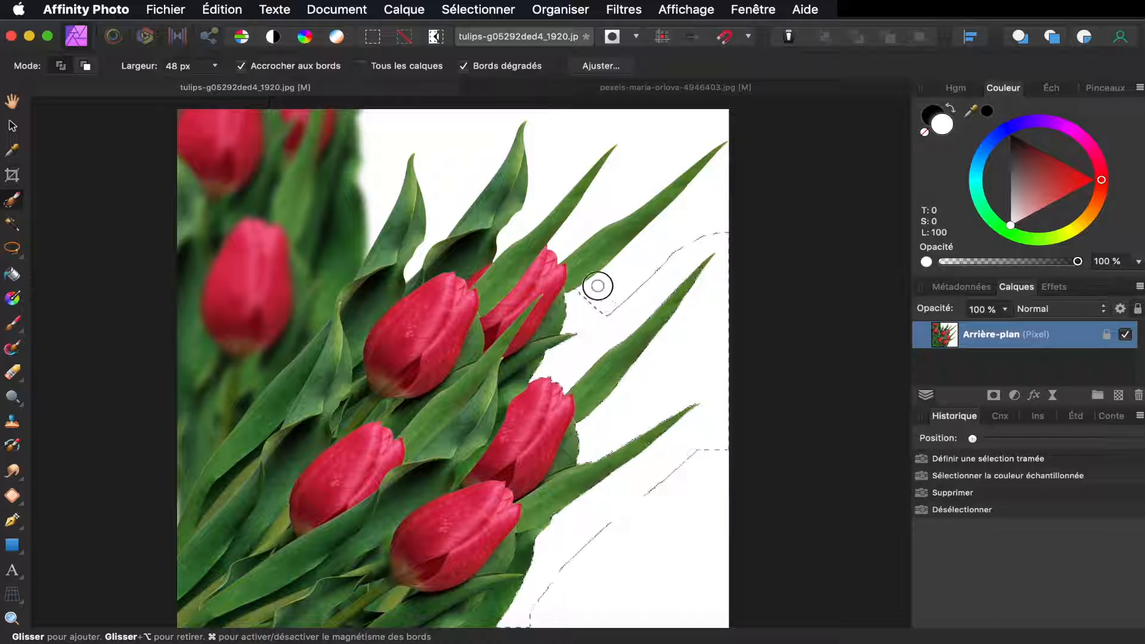
- Add the white area around the upper leaves and the remaining lower-right background to the selection
mouse_move(664, 223)
mouse_down()
mouse_move(728, 156)
mouse_move(721, 122)
mouse_move(599, 196)
mouse_move(671, 124)
mouse_move(588, 133)
mouse_move(536, 187)
mouse_move(561, 123)
mouse_move(507, 118)
mouse_move(442, 187)
mouse_move(450, 160)
mouse_move(491, 133)
mouse_move(495, 147)
mouse_up()
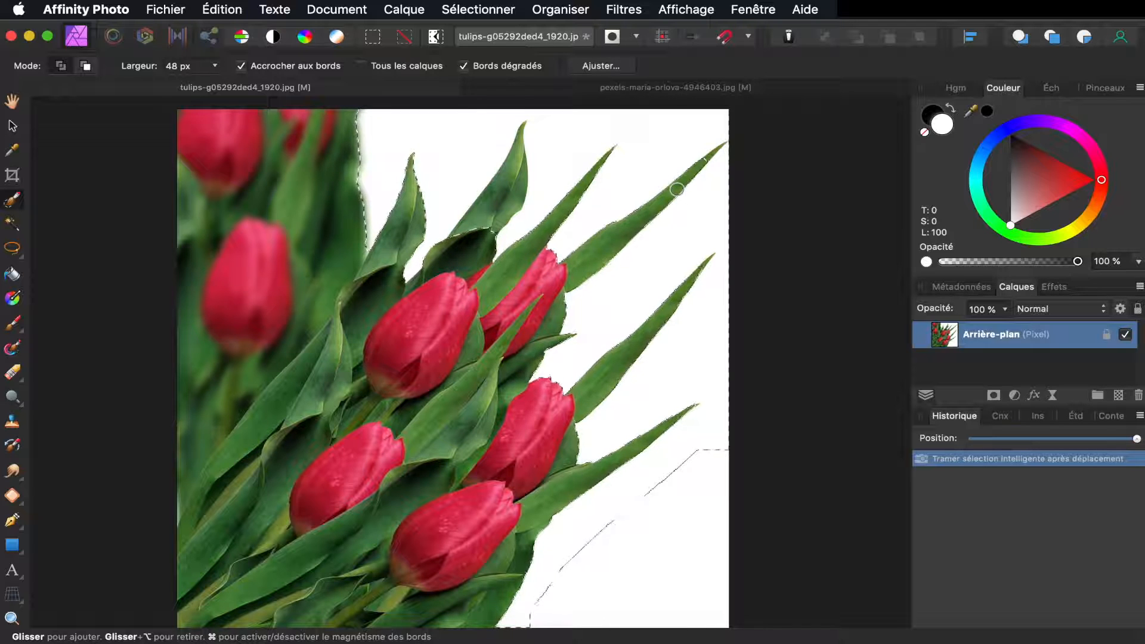
mouse_move(694, 519)
mouse_down()
mouse_move(656, 562)
mouse_move(561, 619)
mouse_move(675, 519)
mouse_up()
drag(695, 599, 714, 581)
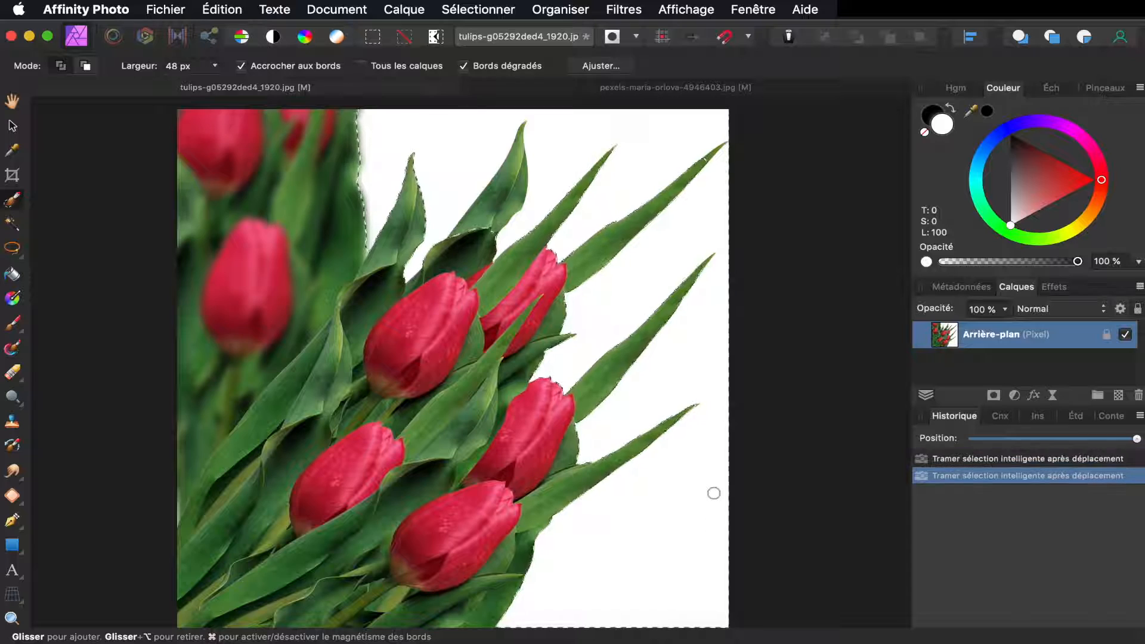
- Set the selection brush to 15 px and subtract the tips of the two long leaves near the image's right edge from the selection
scroll(714, 494, up, 5)
scroll(713, 493, up, 10)
scroll(714, 493, right, 3)
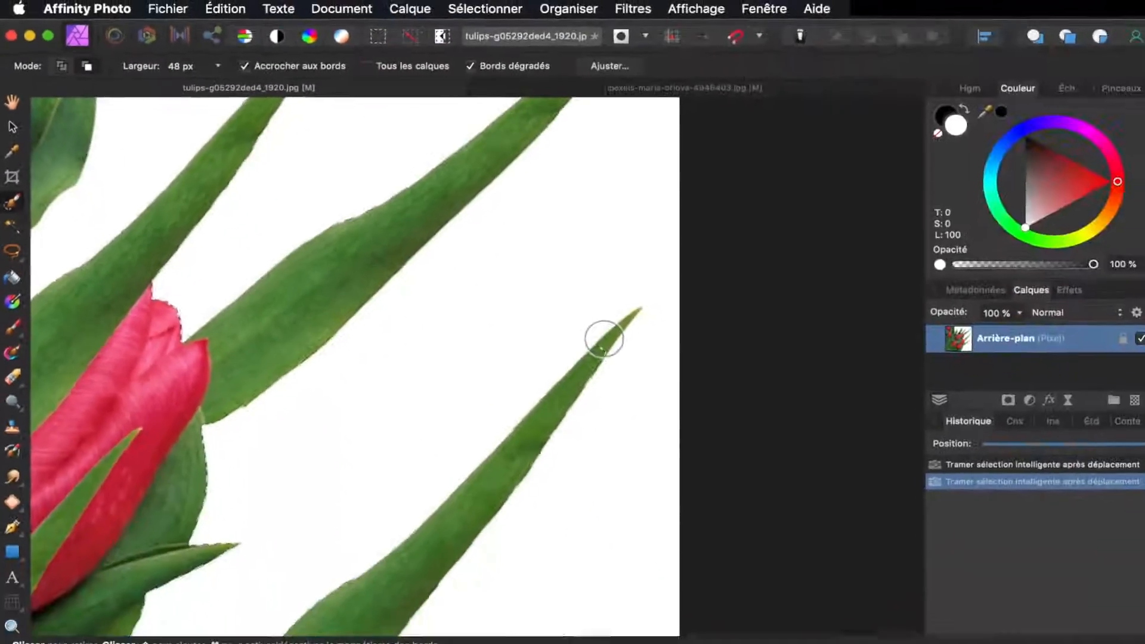
key(bracketleft)
key(bracketleft)
key(bracketleft)
key(bracketleft)
key(bracketleft)
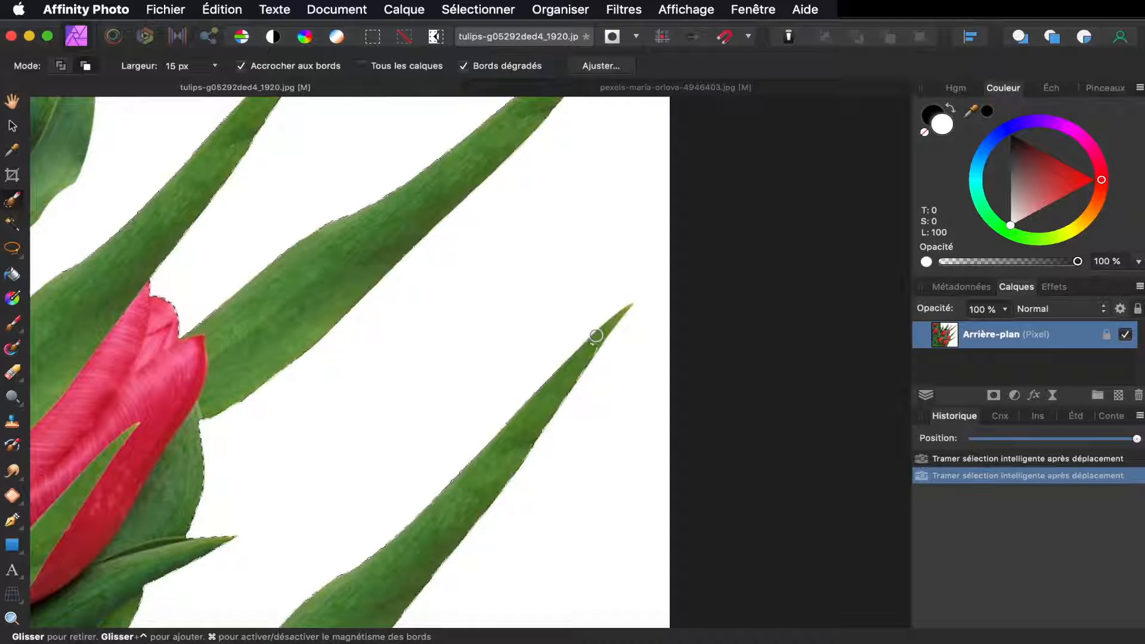
key(bracketleft)
key(bracketleft)
key(bracketleft)
click(596, 340)
scroll(575, 353, up, 5)
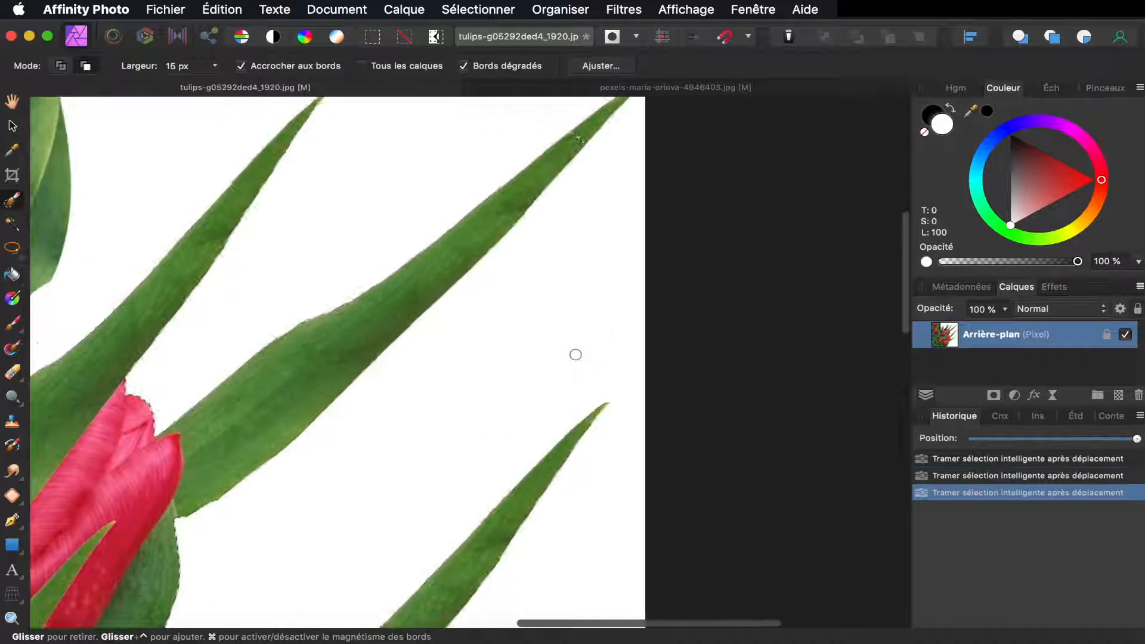
click(518, 334)
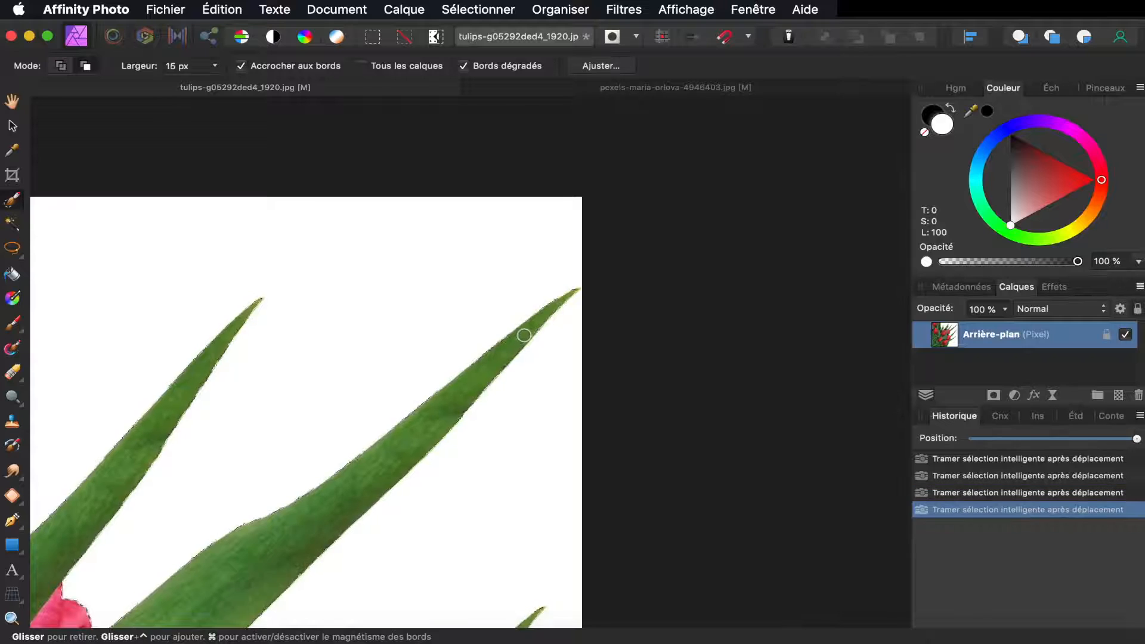
- Subtract the broad curved leaf at the top centre of the image, including its tip, from the selection
scroll(420, 361, left, 5)
scroll(421, 361, up, 3)
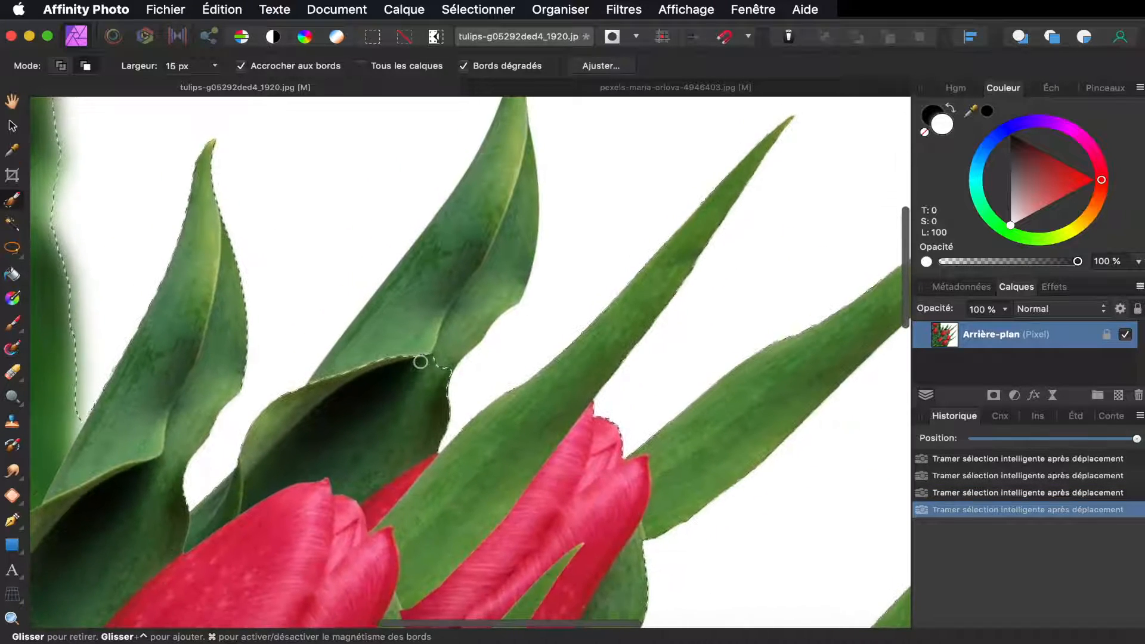
mouse_move(393, 319)
mouse_down()
mouse_move(441, 261)
mouse_move(506, 141)
mouse_move(489, 269)
mouse_move(441, 359)
mouse_move(459, 317)
mouse_move(511, 281)
mouse_up()
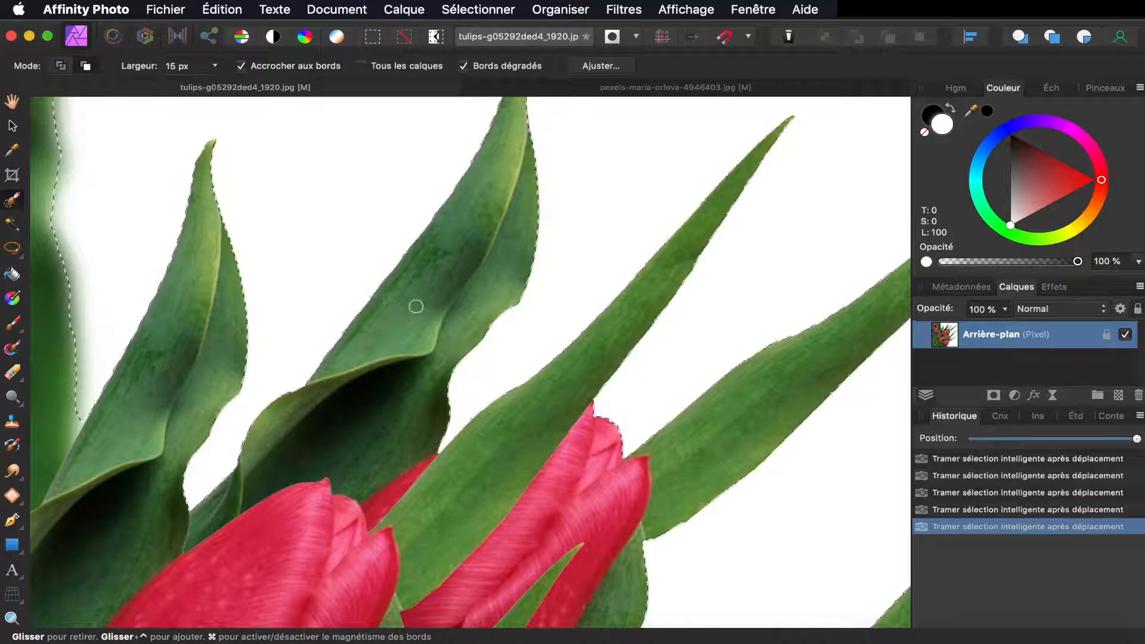
scroll(417, 304, up, 5)
scroll(417, 304, left, 3)
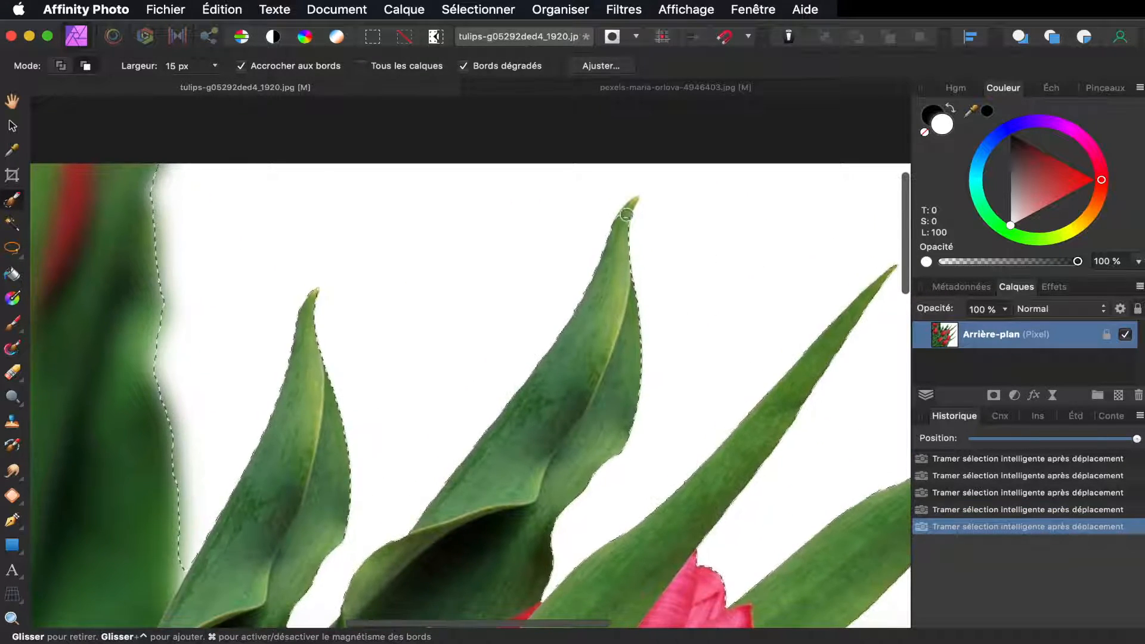
drag(625, 217, 633, 203)
scroll(418, 328, down, 5)
scroll(417, 328, left, 3)
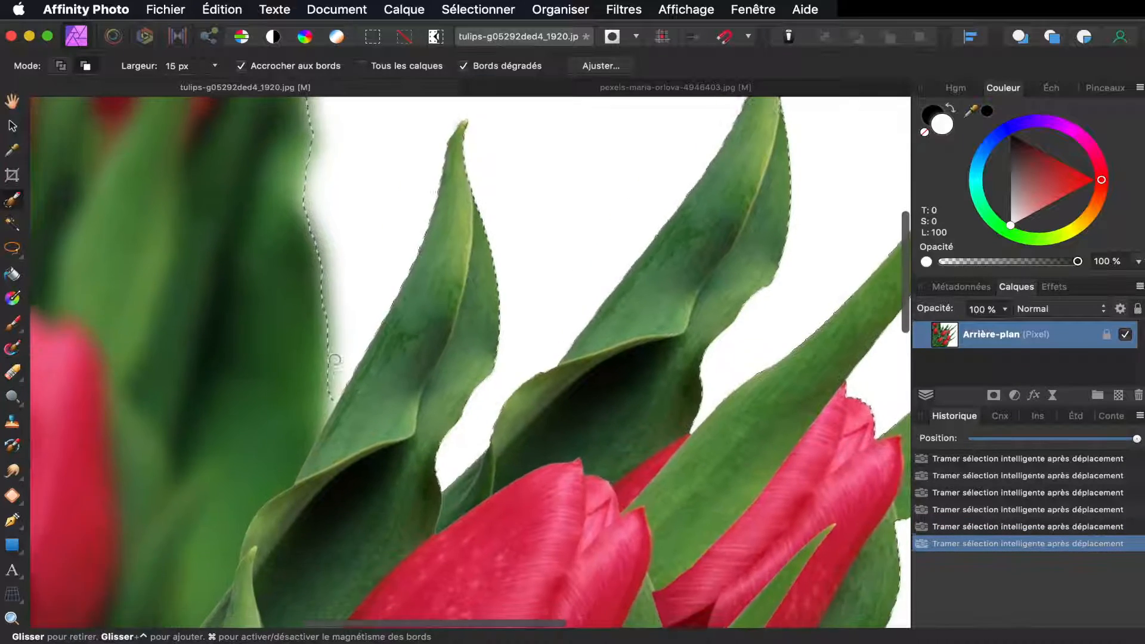
- Delete the selected white background around the tulips and clear the selection
scroll(335, 360, down, 10)
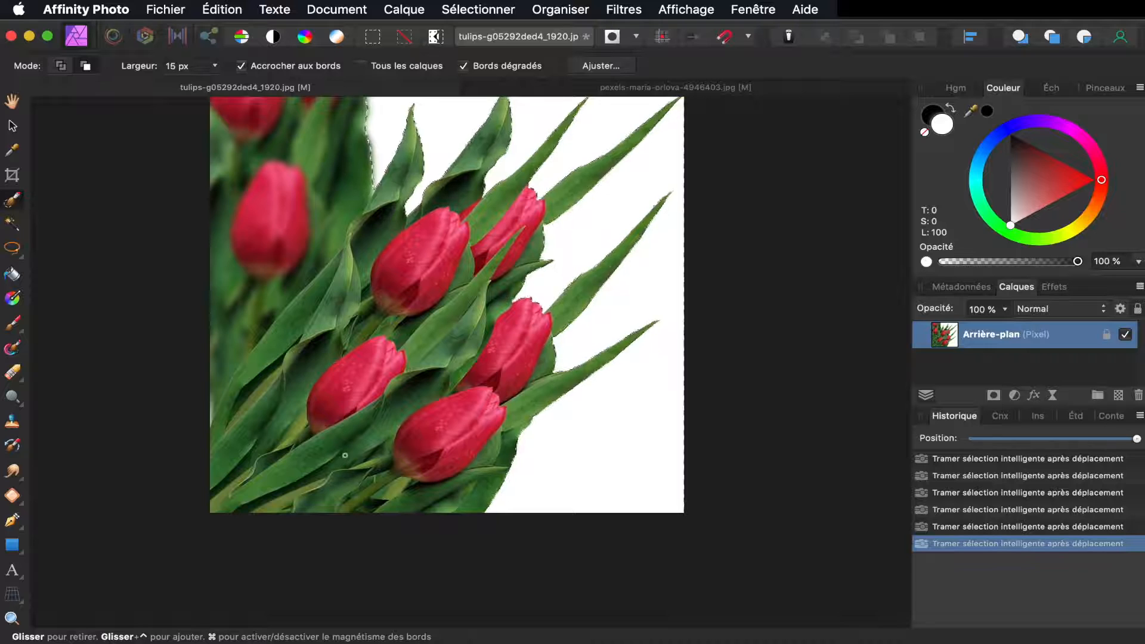
scroll(345, 455, up, 3)
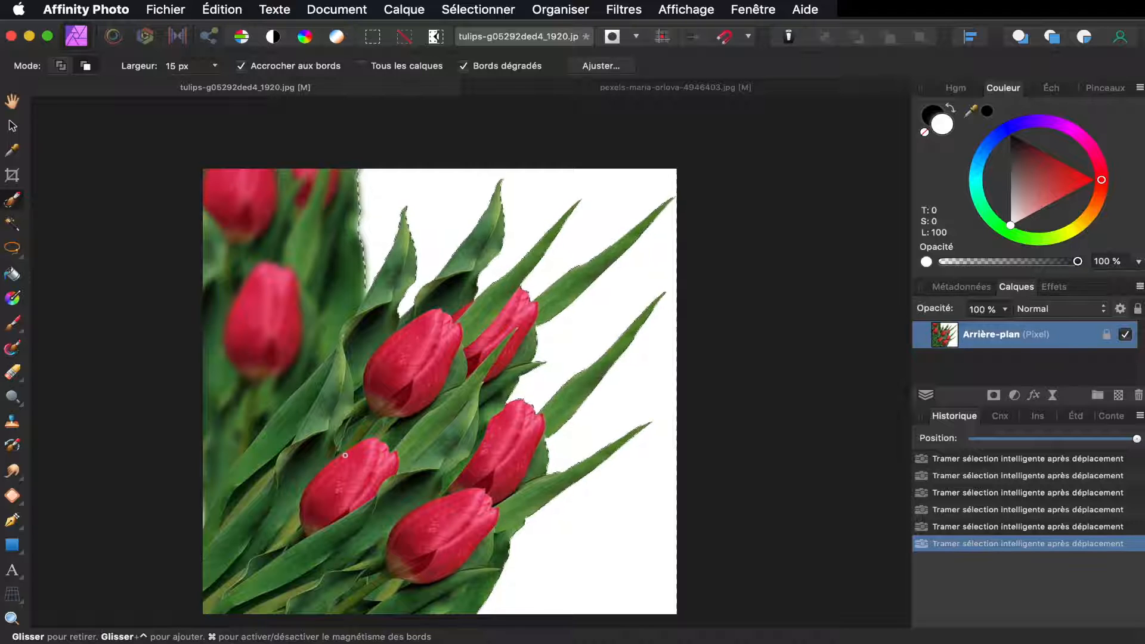
key(Delete)
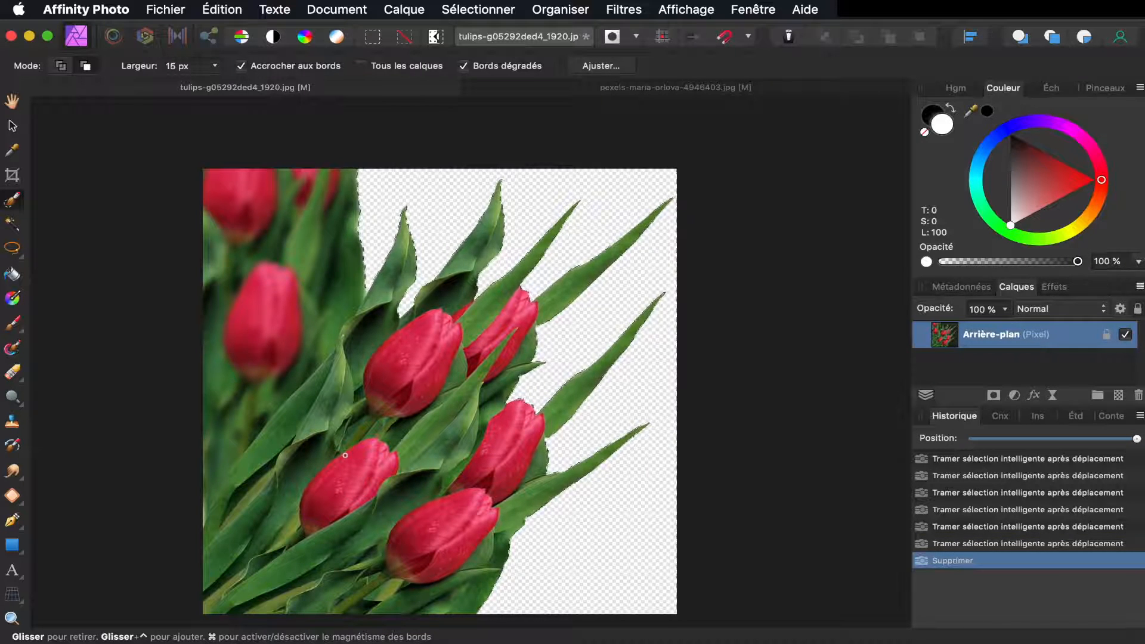
key(super)
key(super+d)
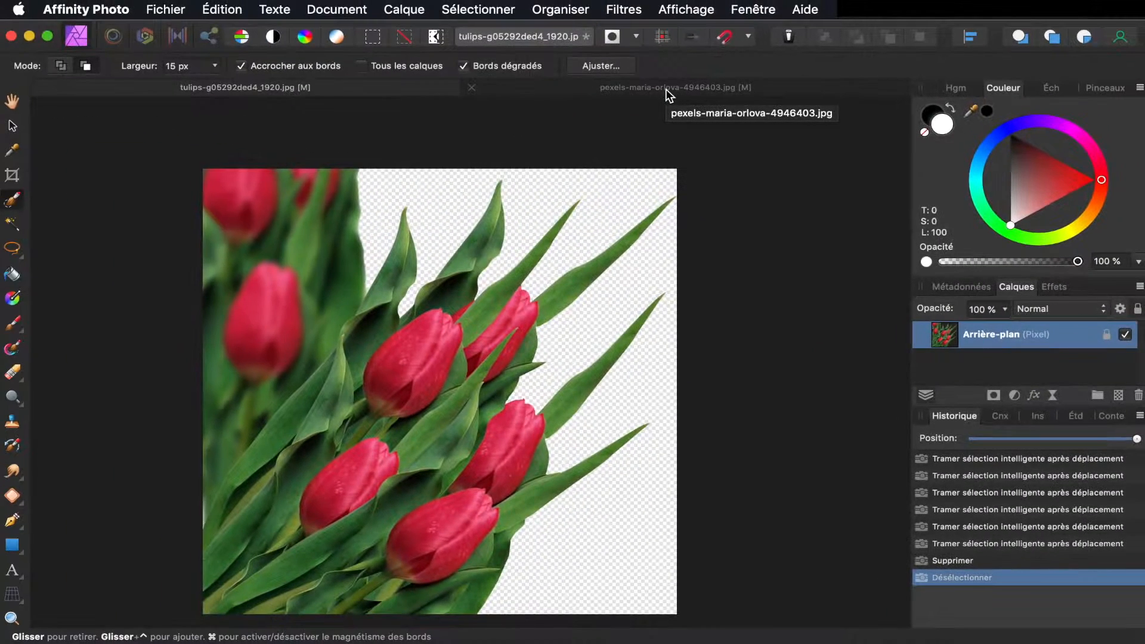
- Paste the cut-out tulips into the portrait document and place them over the woman's upper body
click(668, 91)
key(v)
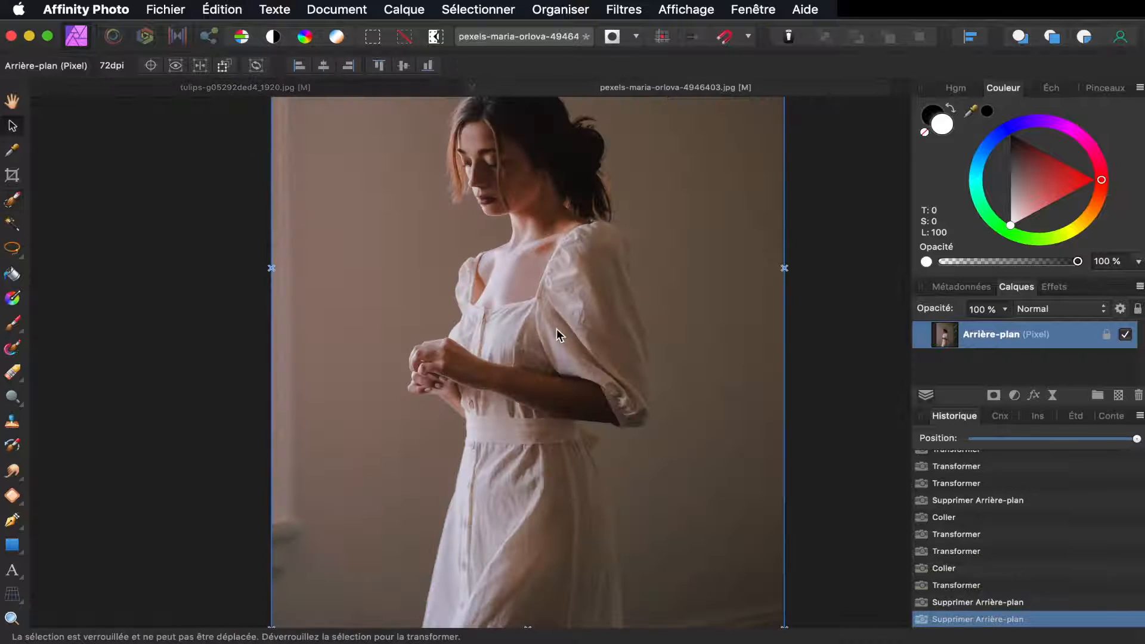
scroll(557, 335, down, 3)
scroll(556, 337, up, 1)
scroll(557, 337, up, 2)
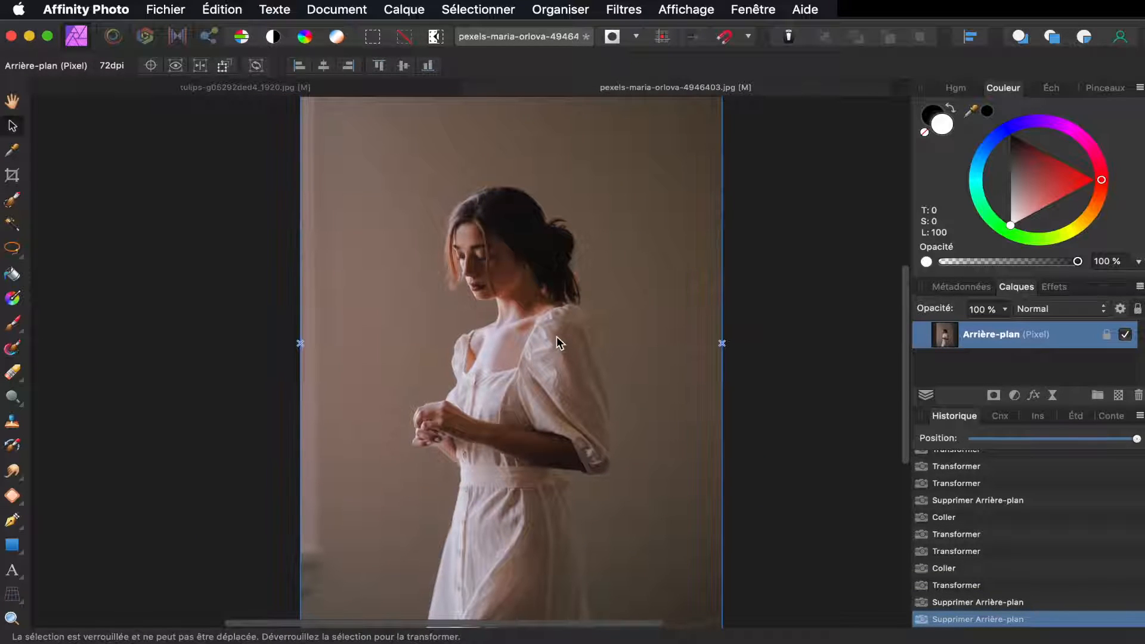
key(super+v)
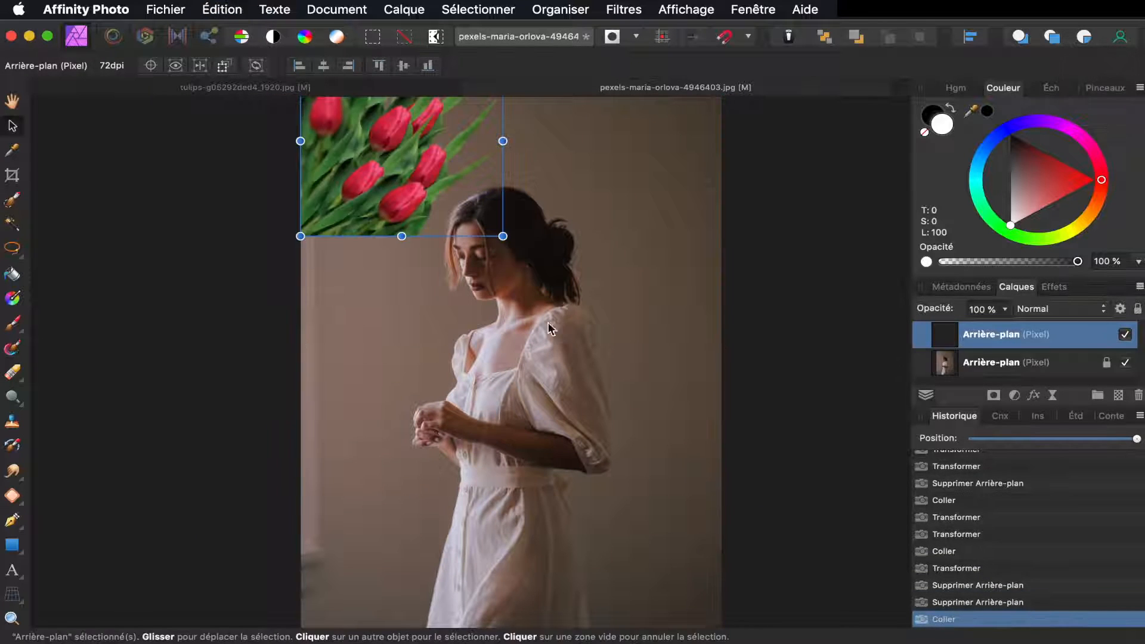
drag(407, 160, 478, 364)
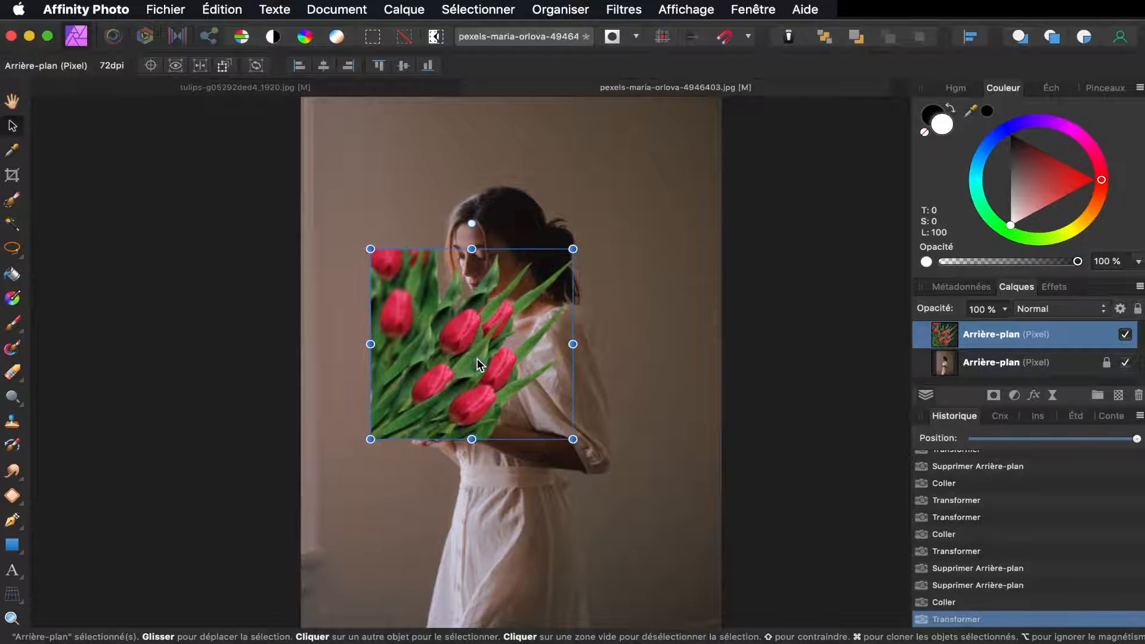
scroll(476, 358, up, 4)
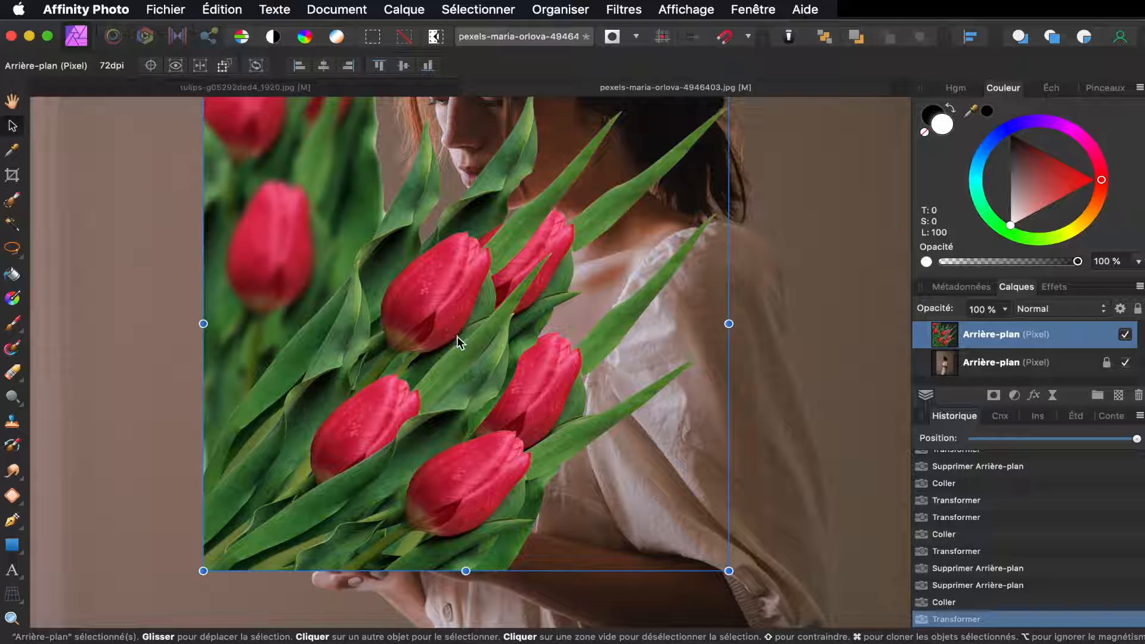
- Return to the tulips document and rewind its history to the starting state with the white background
click(335, 87)
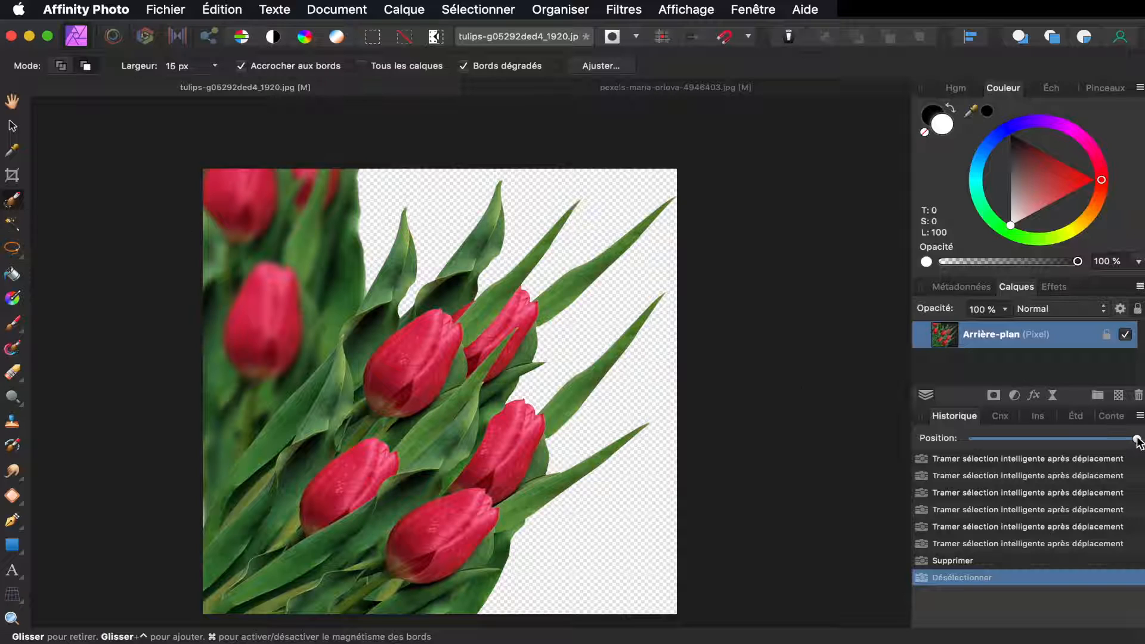
drag(1137, 439, 947, 440)
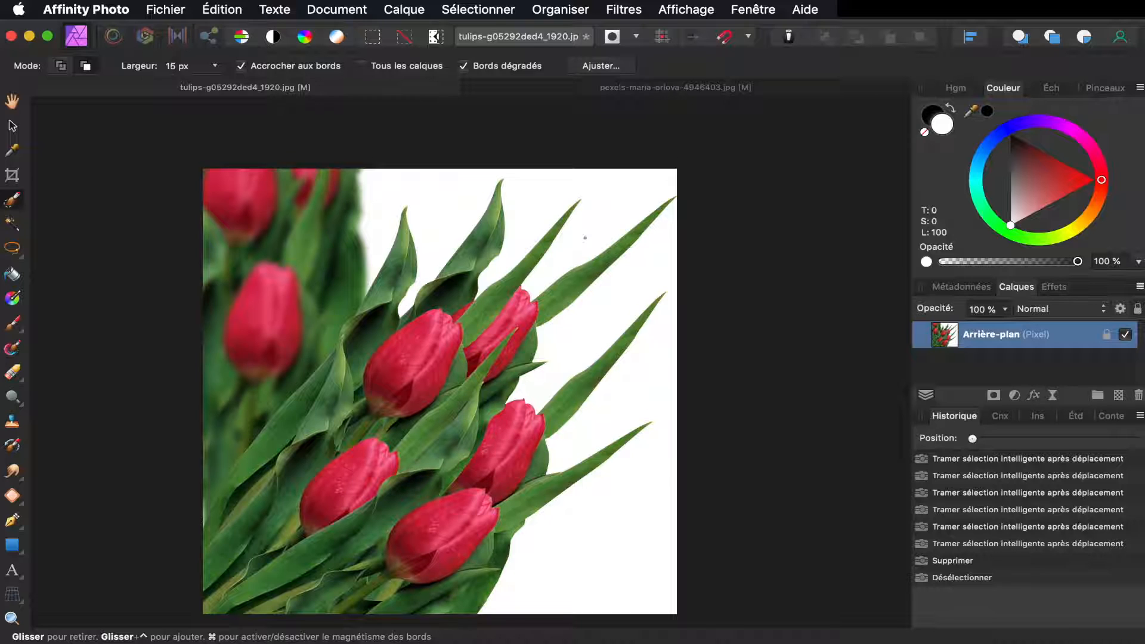
- Remove the white background from the tulips image with the Effacer le papier blanc colour filter
scroll(585, 238, down, 2)
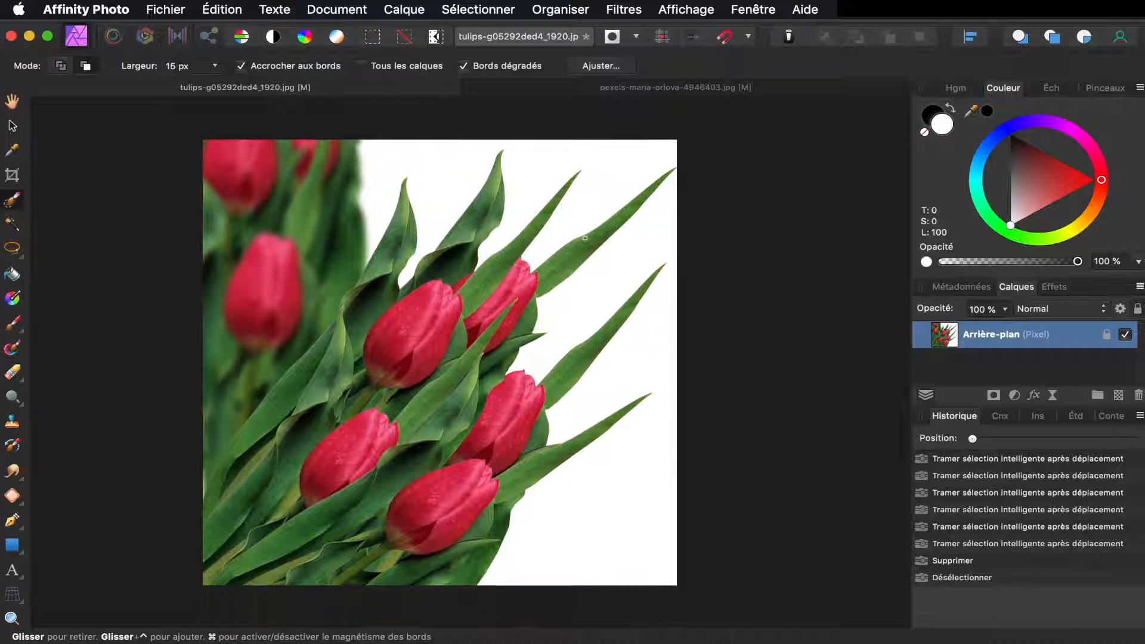
click(629, 11)
mouse_move(656, 137)
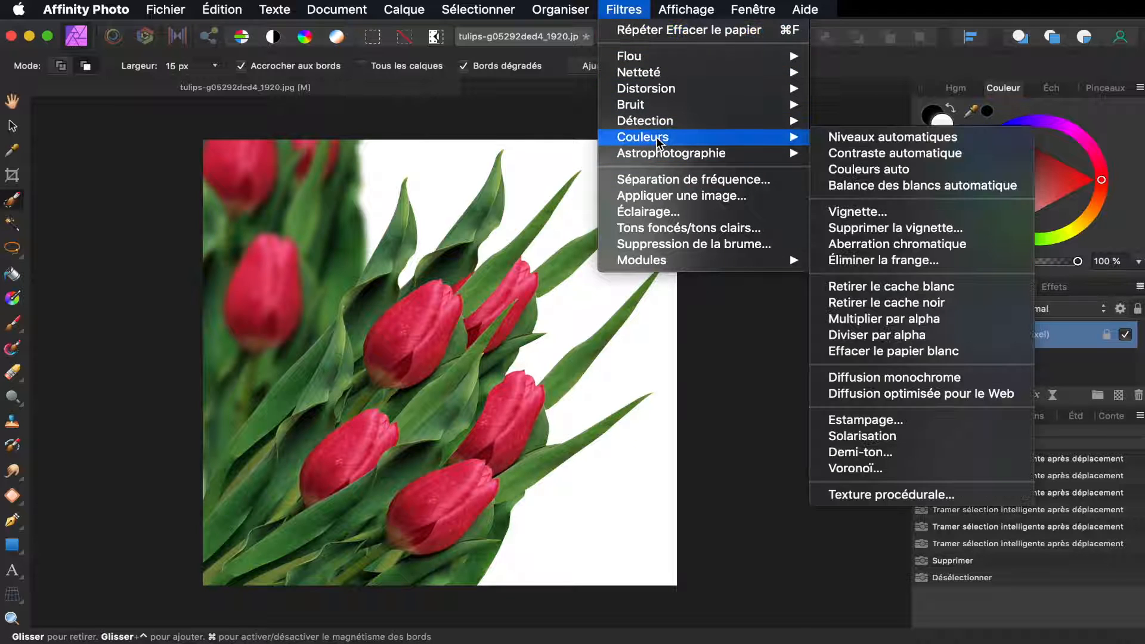
click(869, 351)
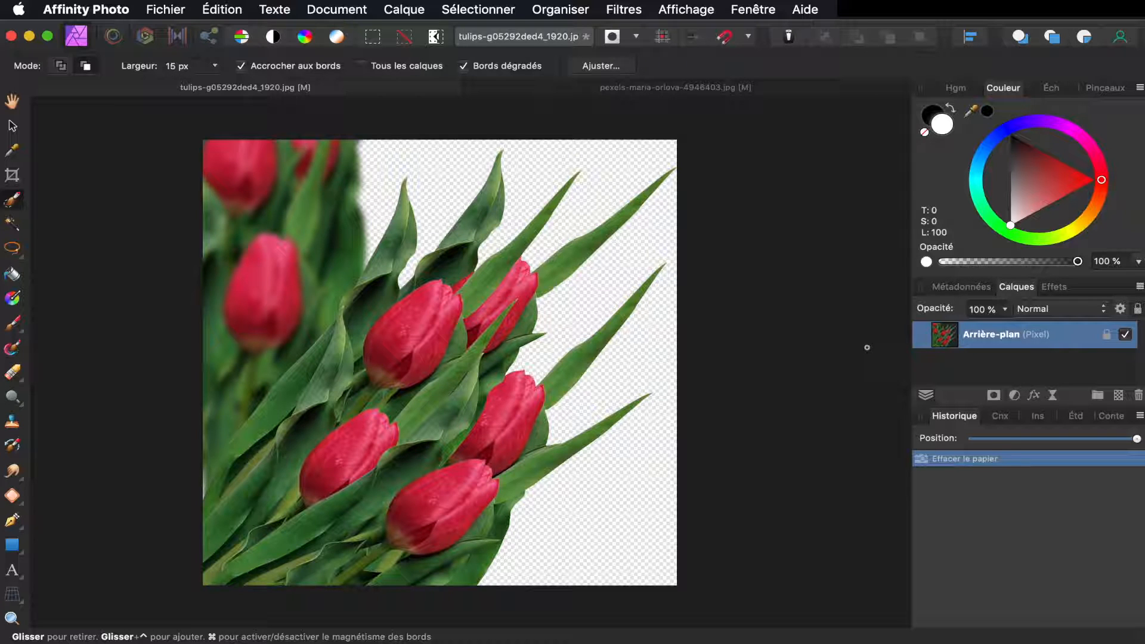
- In the portrait document, delete the earlier tulips layer, paste the new filter-made cut-out and place it over the woman's head and torso
click(694, 91)
key(Delete)
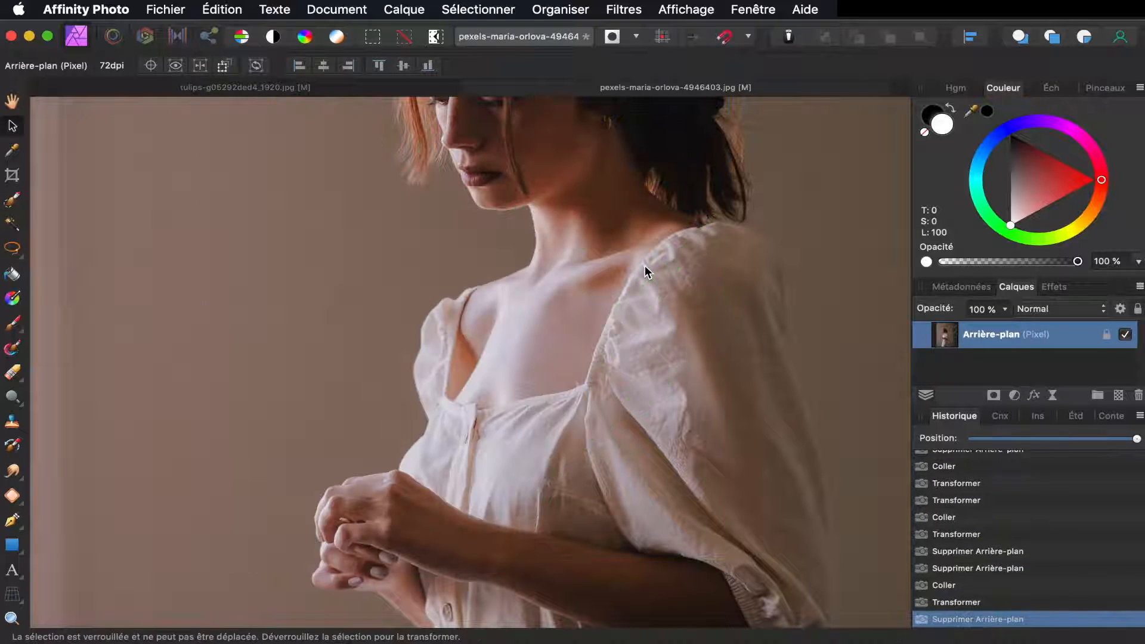
key(super+v)
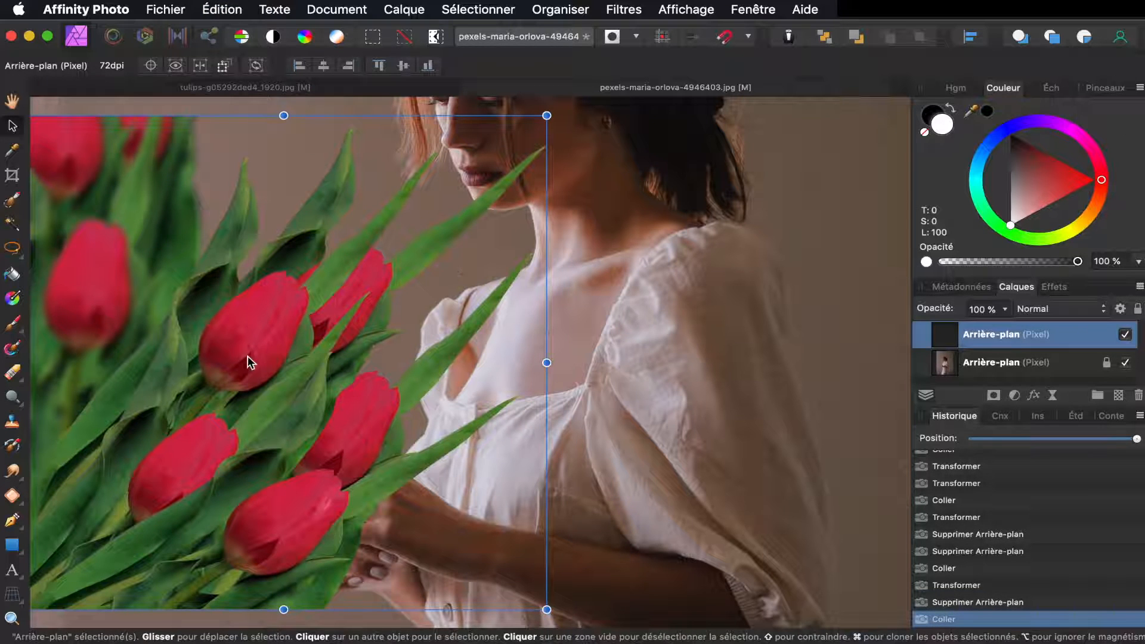
scroll(248, 355, down, 3)
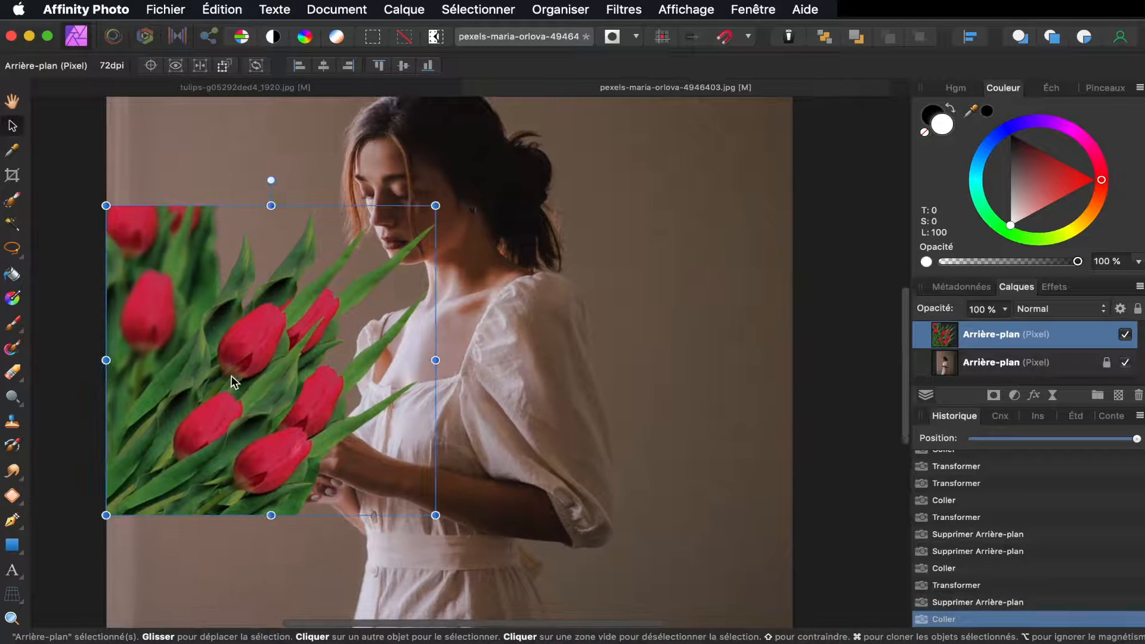
drag(231, 375, 456, 298)
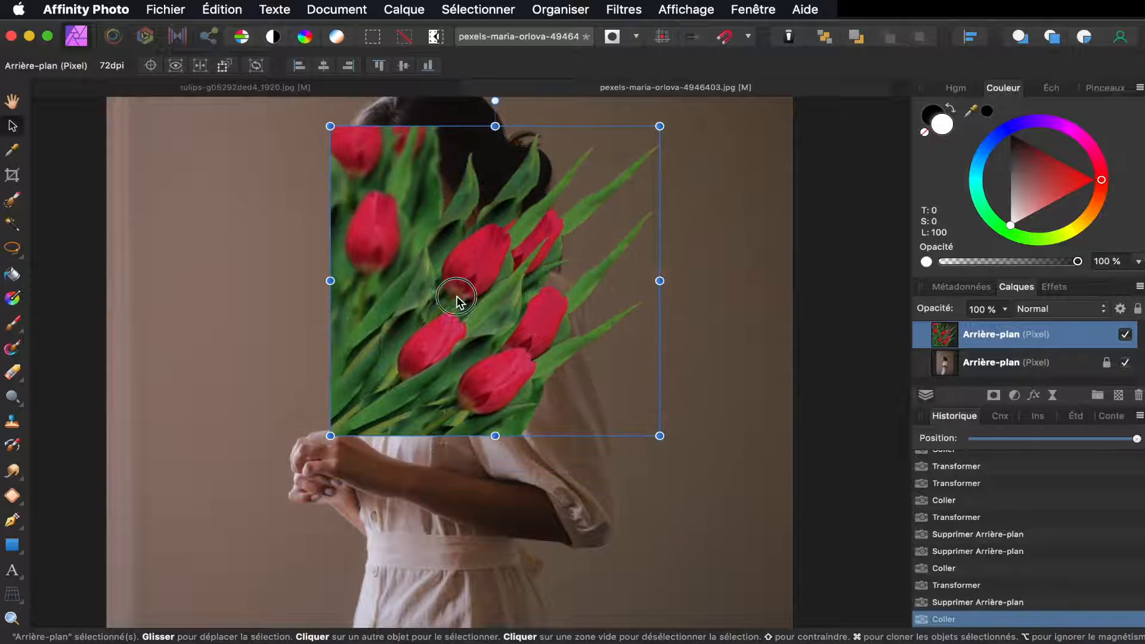
scroll(456, 298, up, 5)
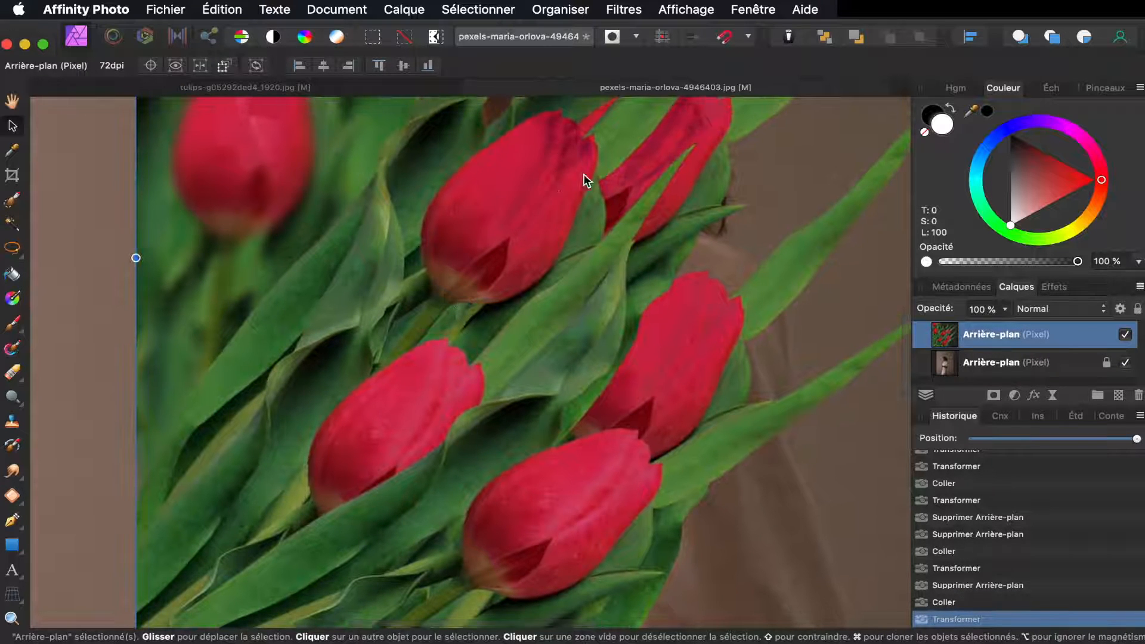
scroll(571, 155, right, 10)
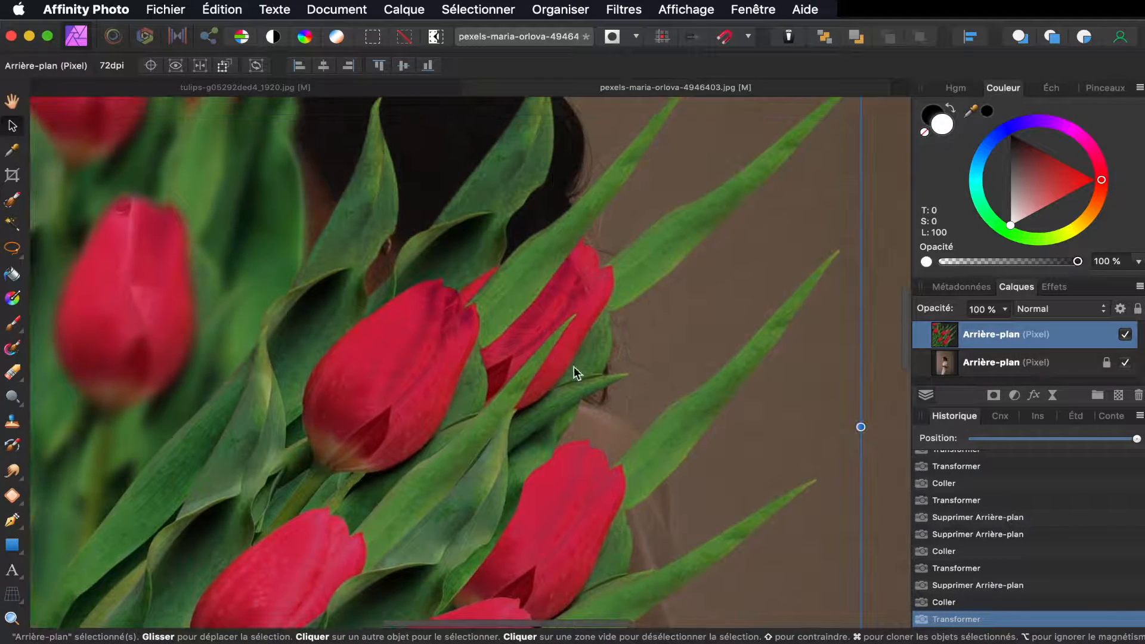
- Nudge the pasted tulips in the portrait, return to the tulips document and rewind its history to restore the white background
drag(377, 378, 442, 314)
click(335, 89)
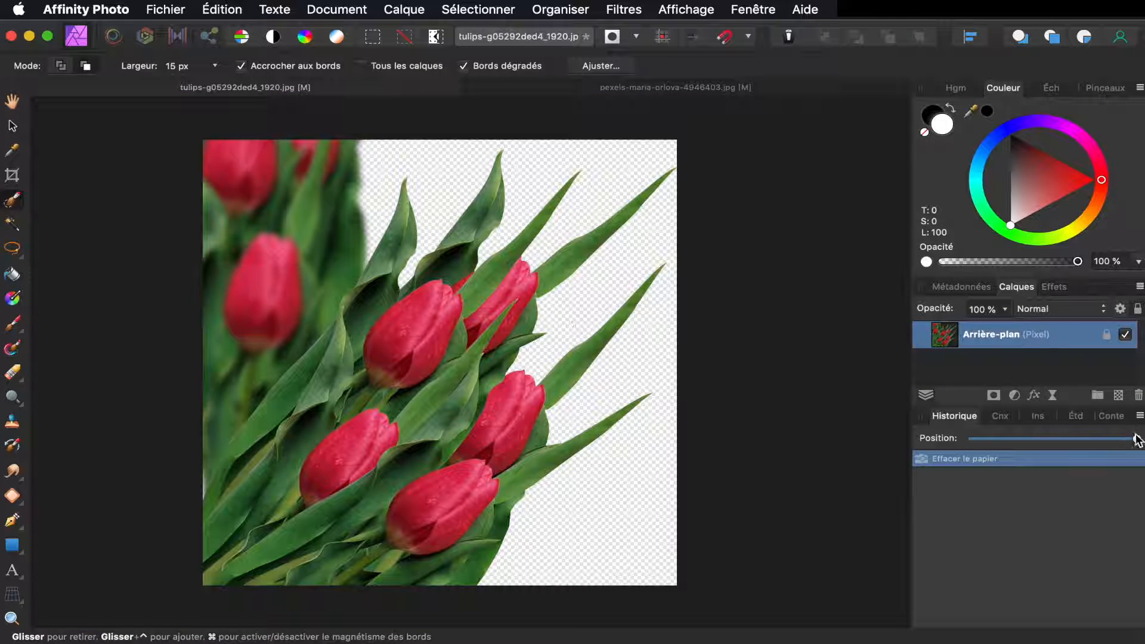
drag(1131, 442, 932, 445)
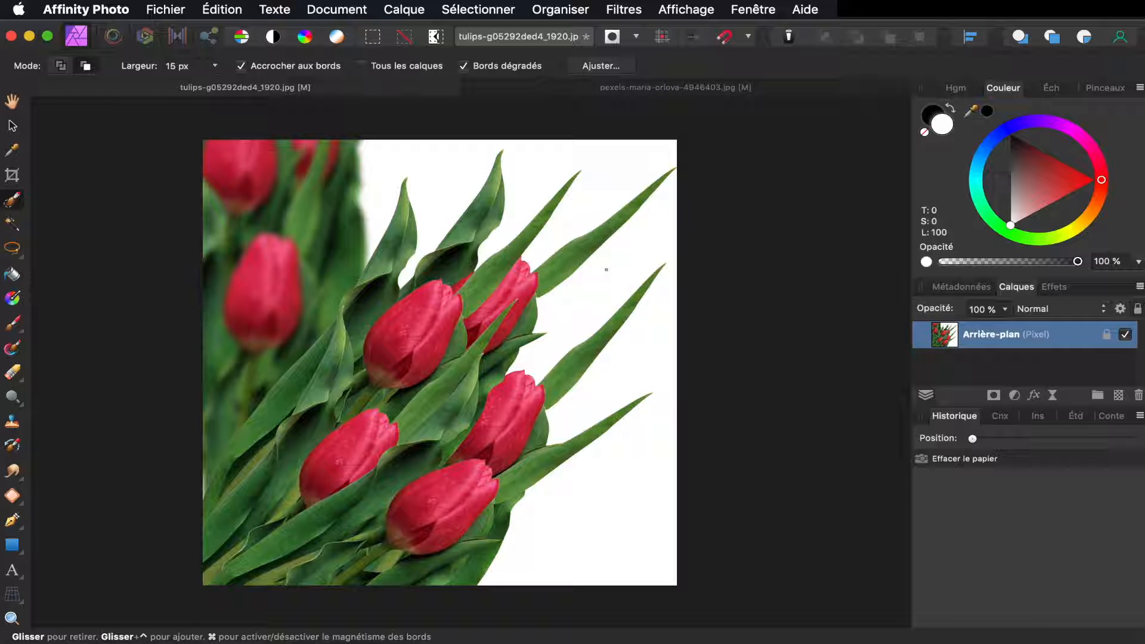
- Select the light tones of the tulips image by tonal range
click(469, 10)
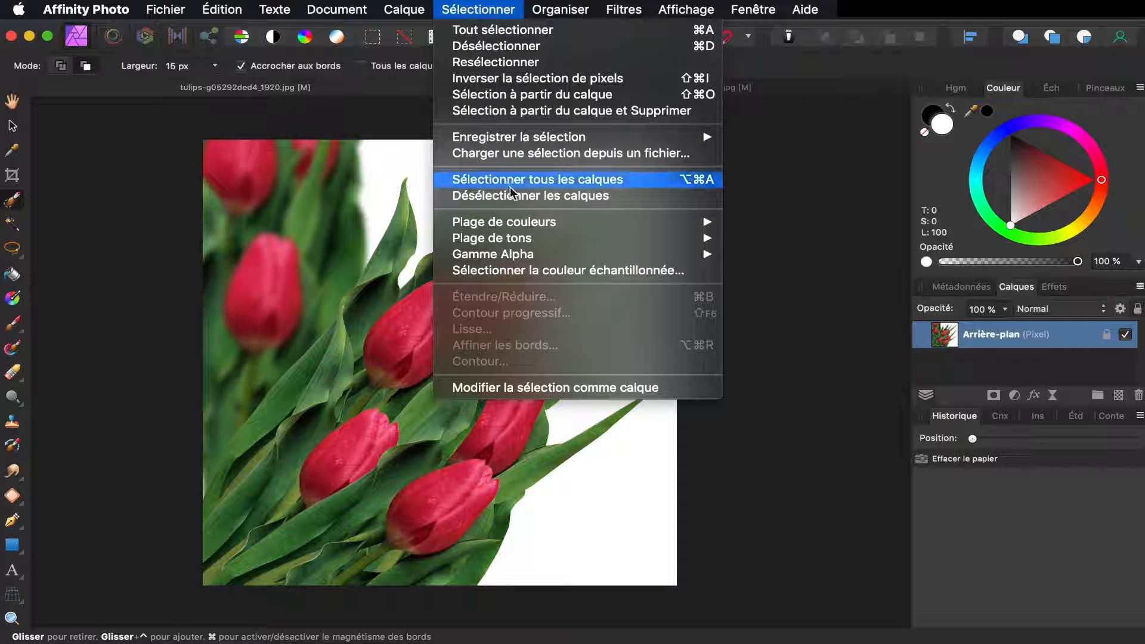
mouse_move(524, 247)
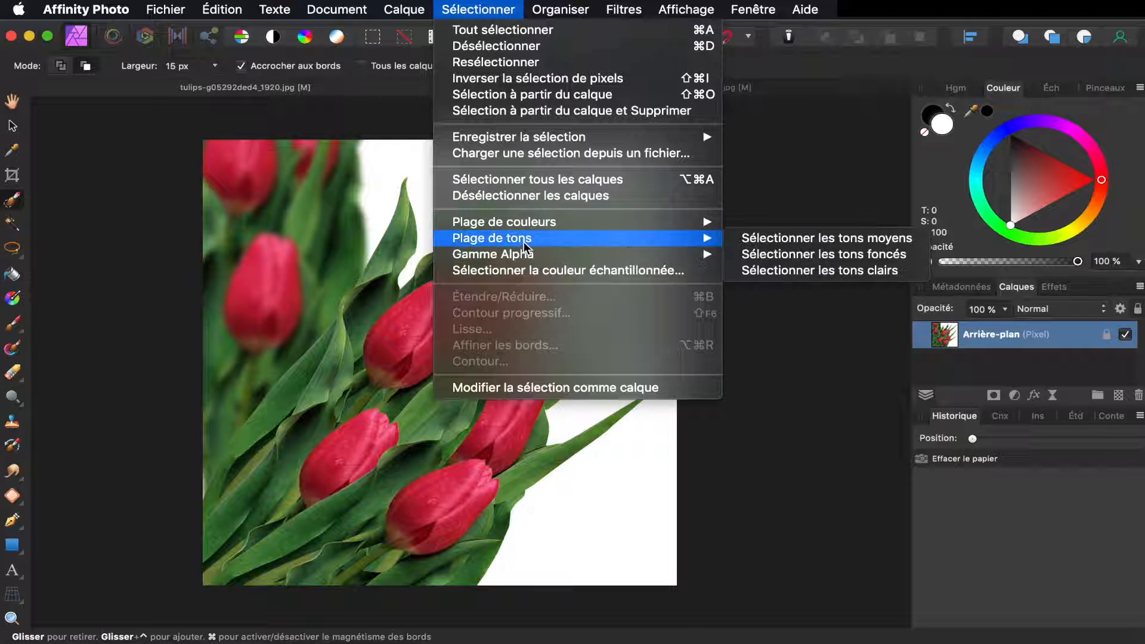
click(823, 271)
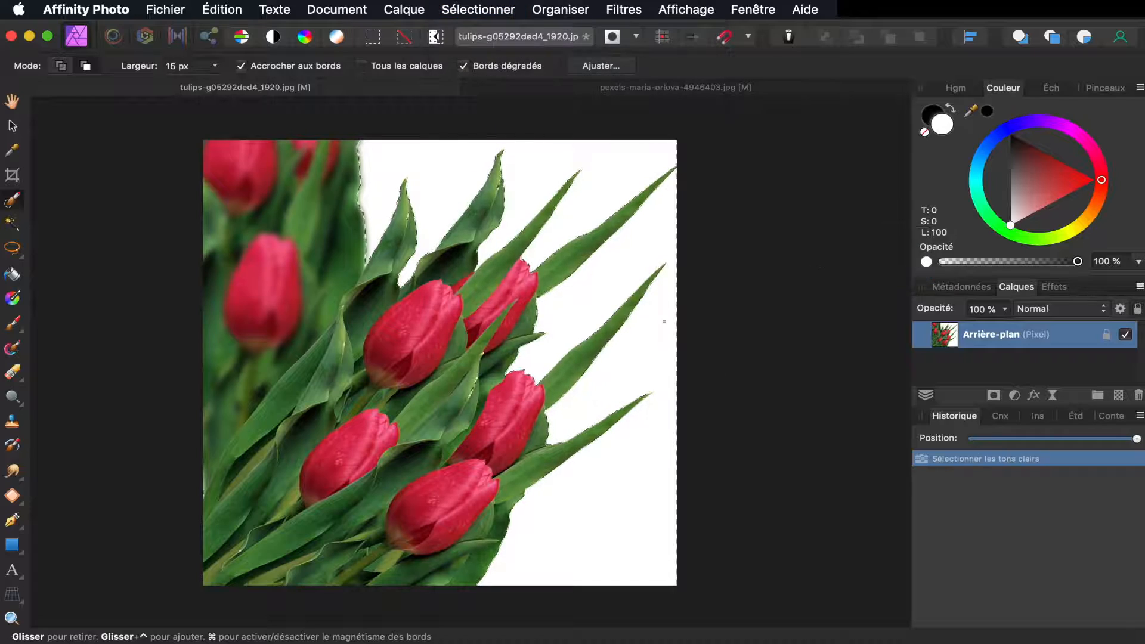
- Subtract the stray selected area along the leaf edge beside the middle tulips, using the freehand lasso
scroll(545, 348, up, 5)
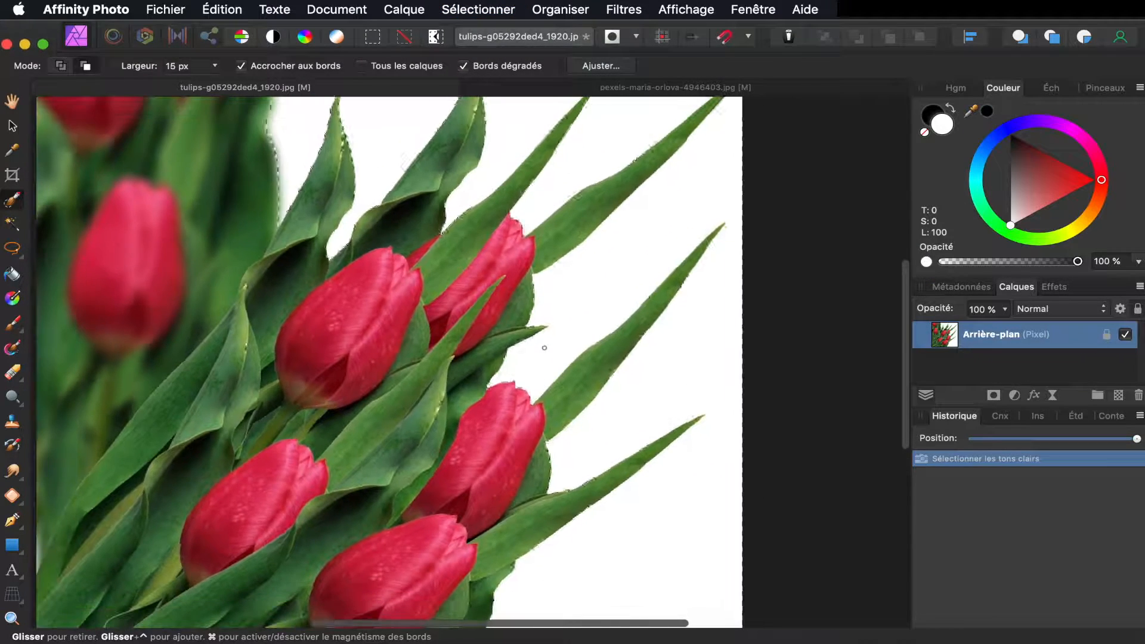
scroll(555, 344, down, 3)
scroll(555, 344, left, 1)
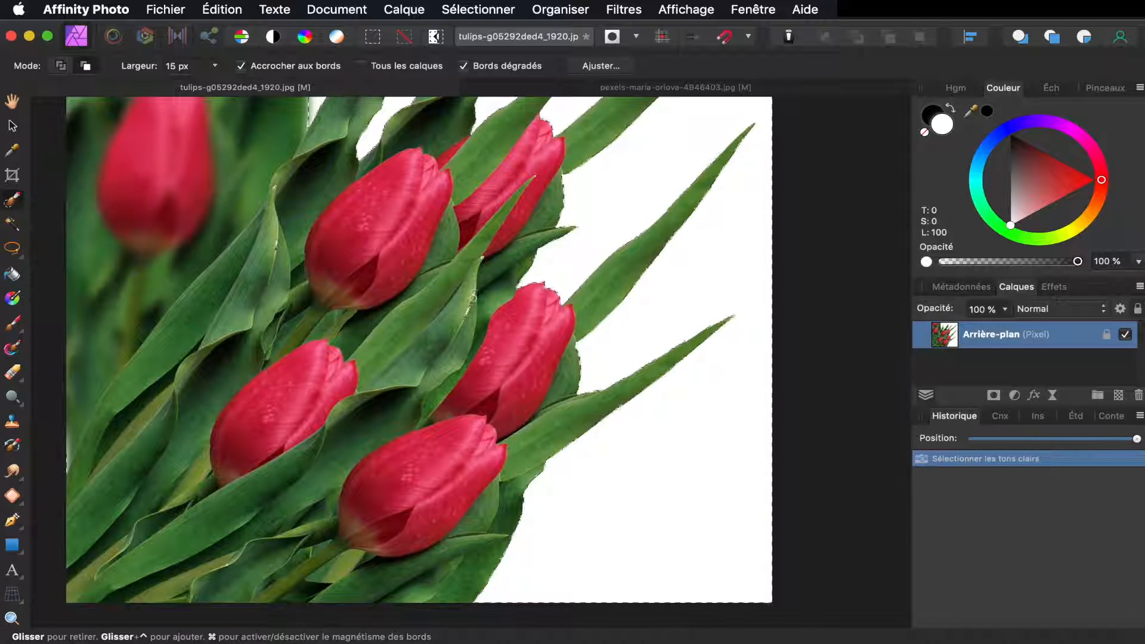
scroll(465, 310, up, 5)
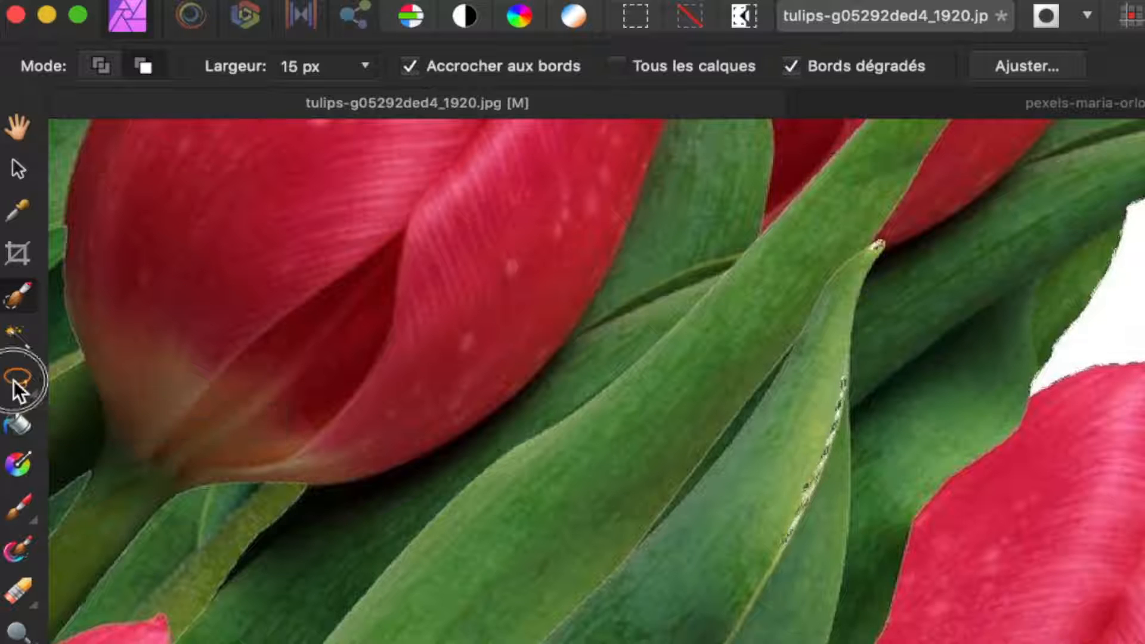
click(16, 384)
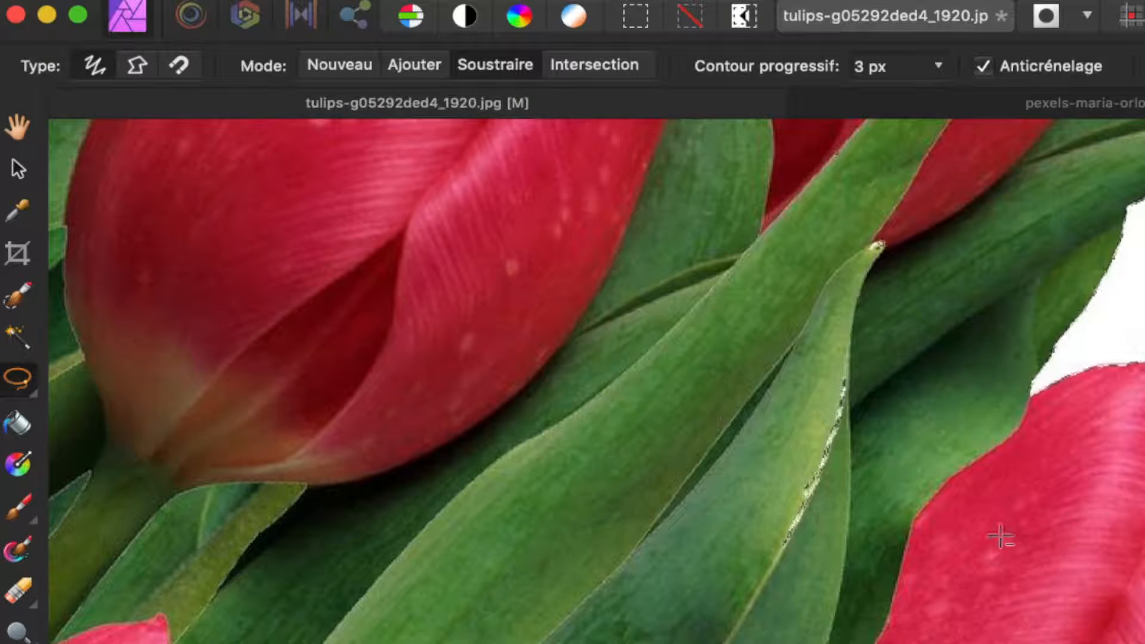
mouse_move(841, 526)
mouse_down()
mouse_move(893, 387)
mouse_move(863, 287)
mouse_move(730, 357)
mouse_move(630, 556)
mouse_move(697, 642)
mouse_move(851, 528)
mouse_up()
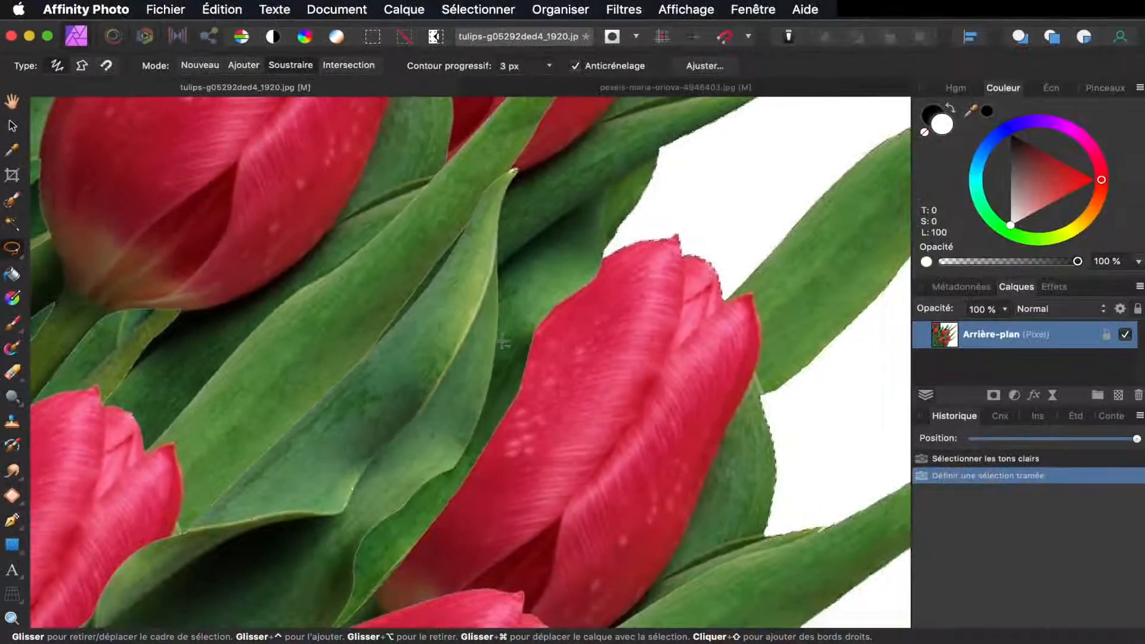
- Subtract the remaining stray selected areas among the leaves in the lower-left part of the photo with the freehand lasso
scroll(813, 513, down, 5)
scroll(503, 341, down, 5)
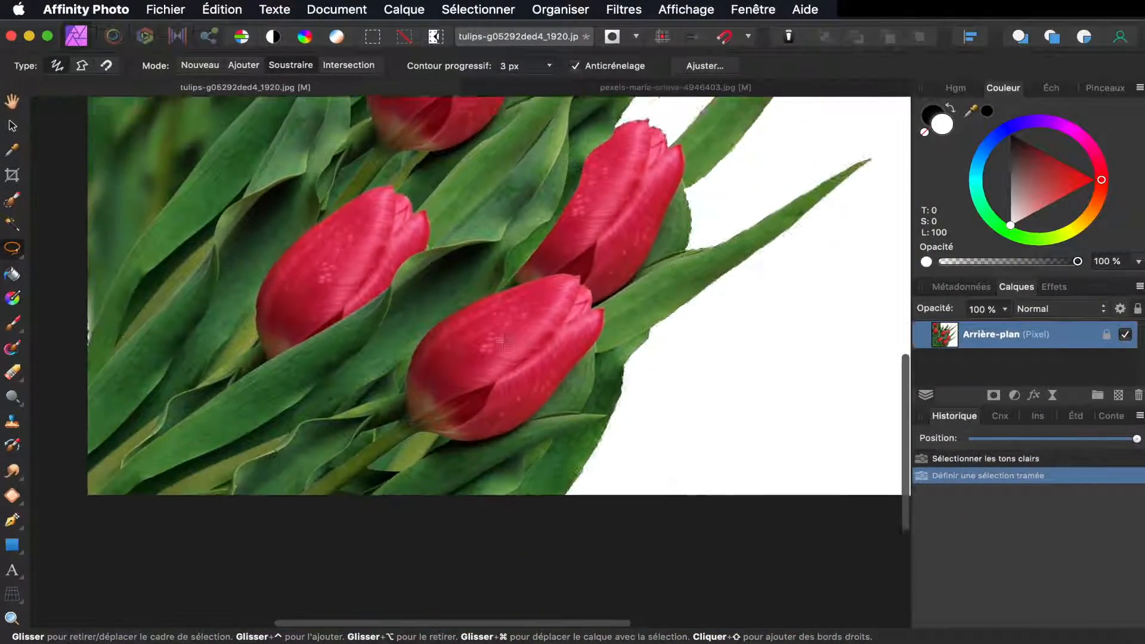
scroll(502, 341, up, 3)
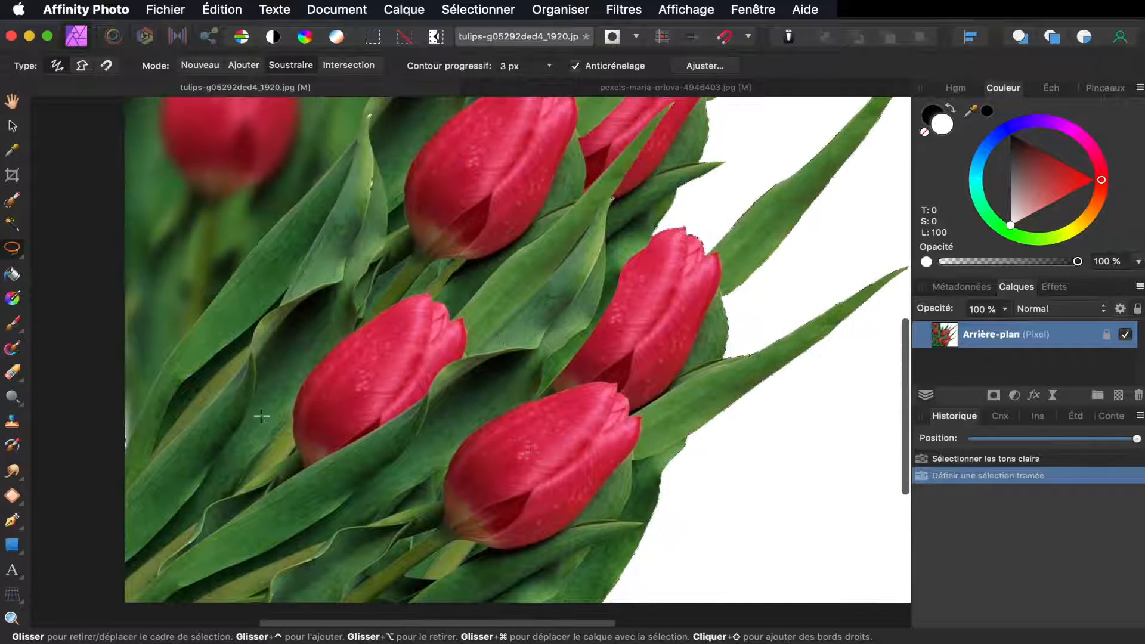
click(366, 504)
mouse_move(230, 458)
mouse_down()
mouse_move(95, 401)
mouse_move(250, 564)
mouse_move(376, 557)
mouse_move(358, 373)
mouse_move(279, 473)
mouse_move(383, 463)
mouse_move(371, 417)
mouse_up()
- Subtract the stray selected edges inside the two upright leaves at the top of the bouquet with the freehand lasso
scroll(352, 495, up, 3)
scroll(371, 410, up, 5)
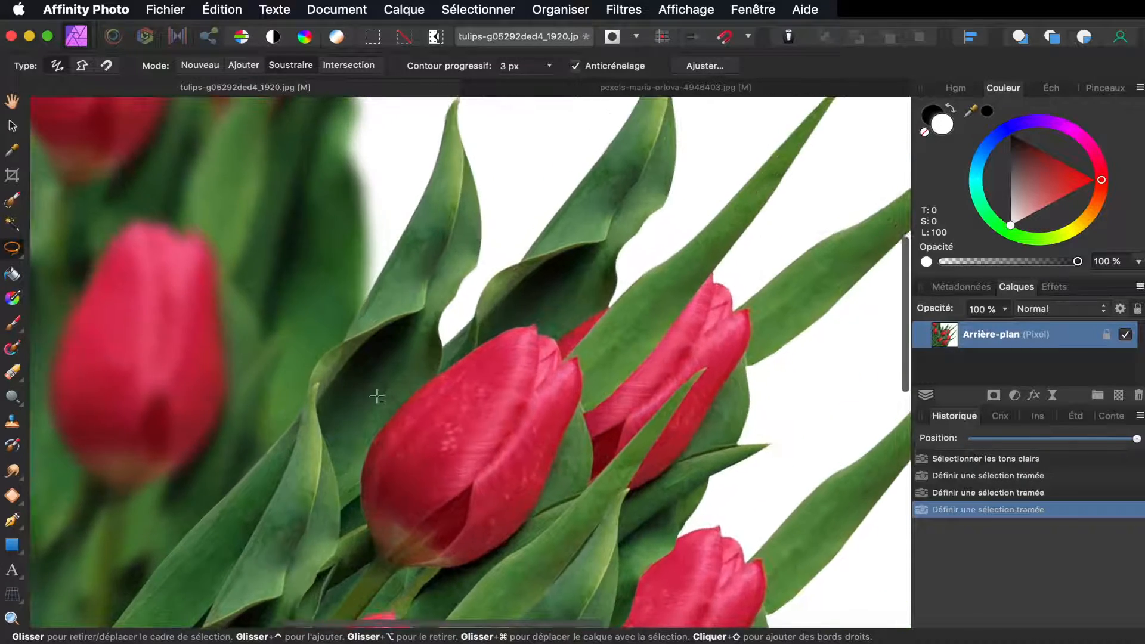
scroll(377, 396, up, 7)
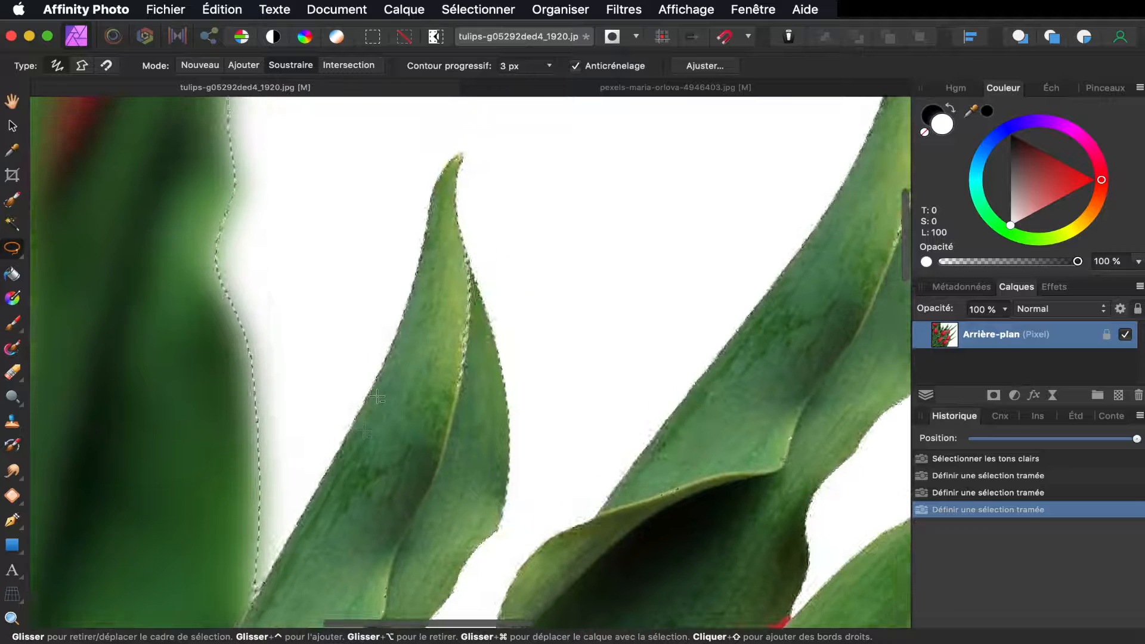
mouse_move(473, 422)
mouse_down()
mouse_move(480, 300)
mouse_move(458, 246)
mouse_move(443, 281)
mouse_move(448, 456)
mouse_move(474, 422)
mouse_up()
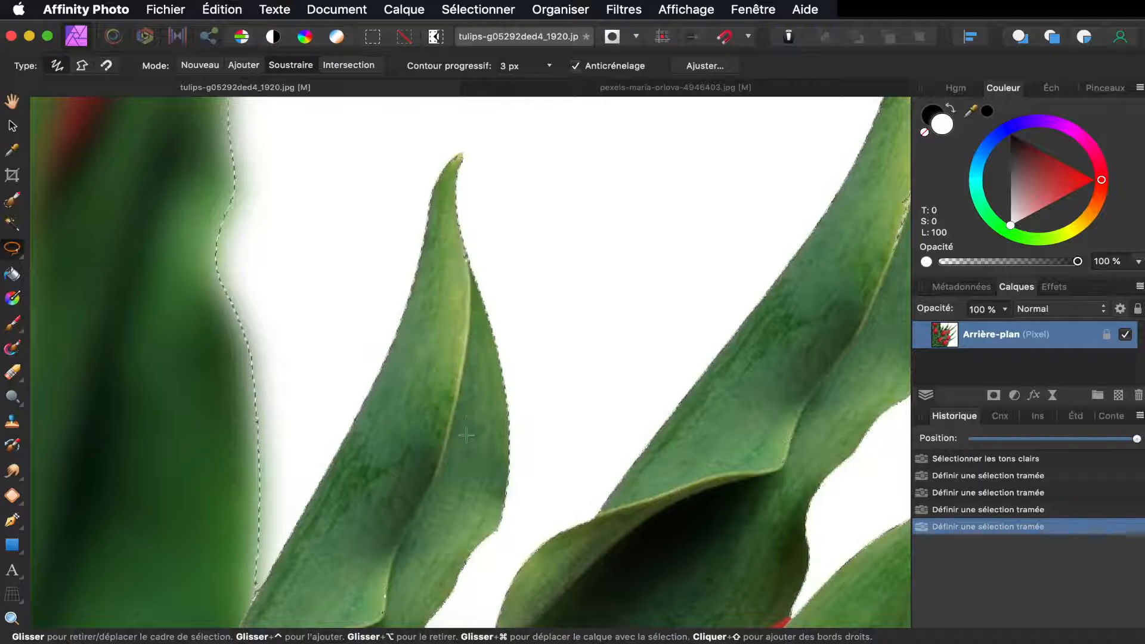
scroll(465, 513, right, 10)
scroll(465, 513, right, 2)
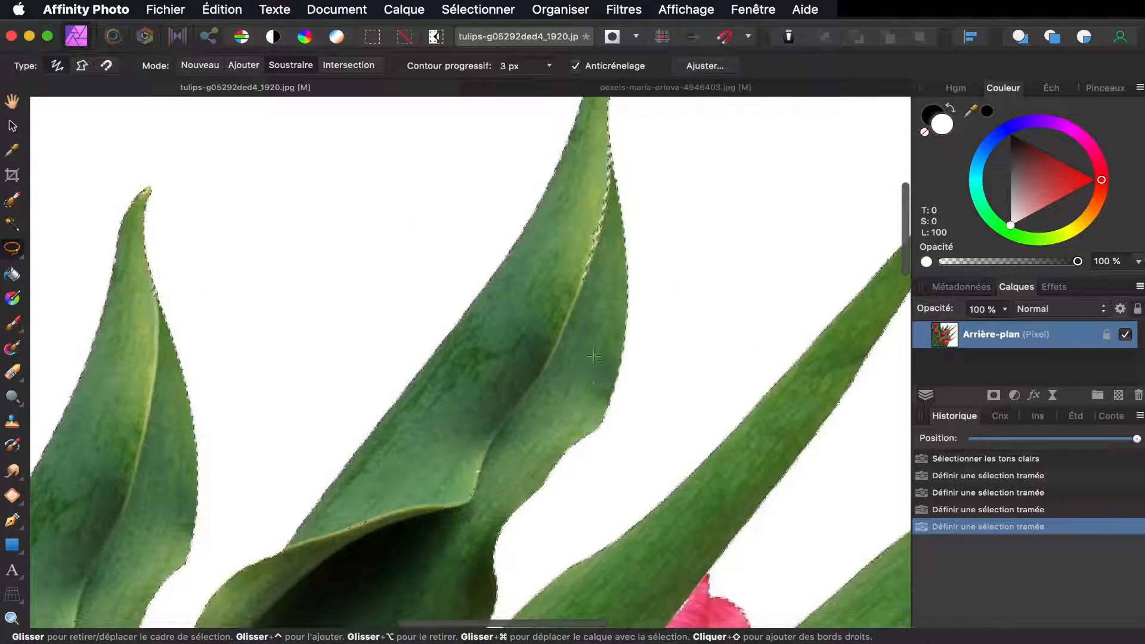
mouse_move(597, 331)
mouse_down()
mouse_move(614, 182)
mouse_move(602, 147)
mouse_move(584, 156)
mouse_move(582, 332)
mouse_up()
- Delete the selected white background from the tulips layer and clear the selection
scroll(564, 333, down, 5)
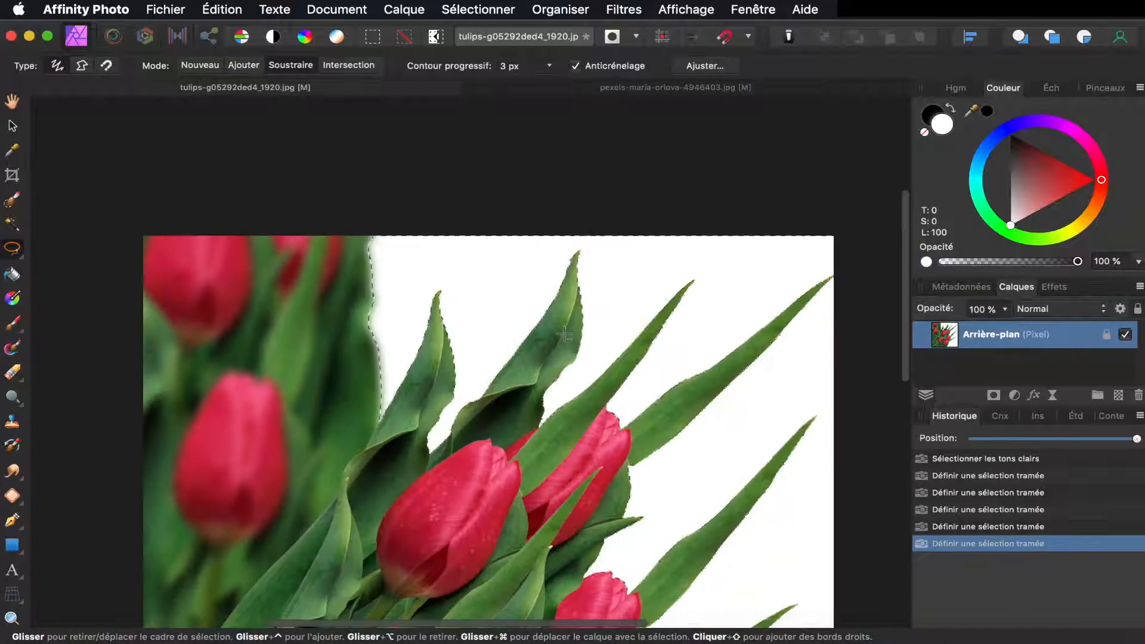
scroll(564, 334, down, 4)
scroll(564, 334, down, 5)
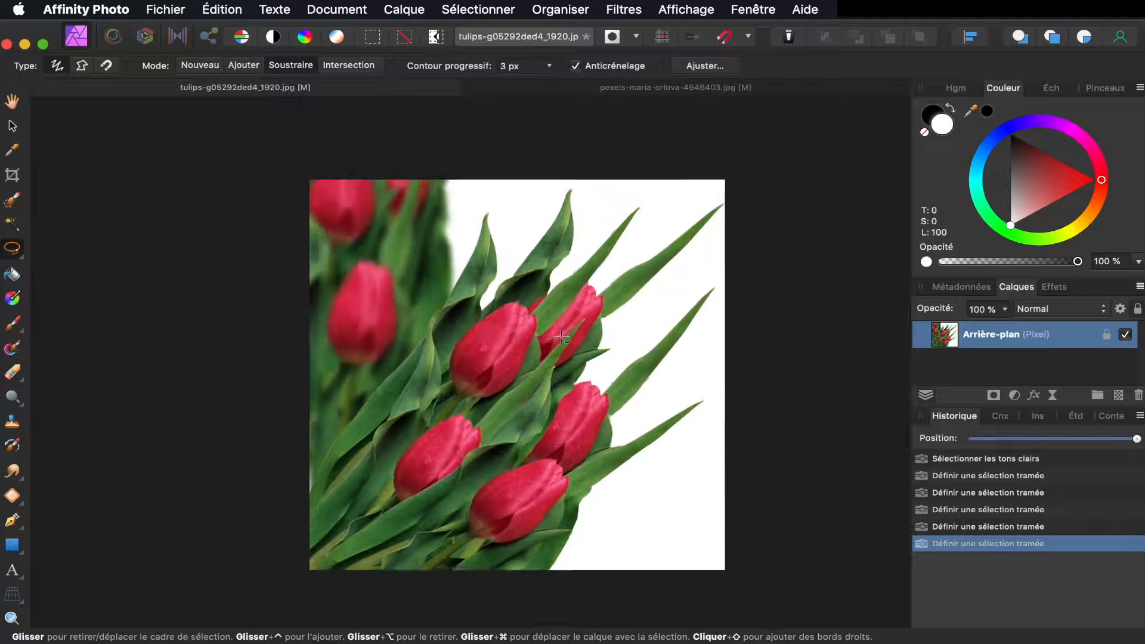
scroll(562, 336, up, 1)
scroll(561, 337, down, 1)
scroll(561, 337, right, 1)
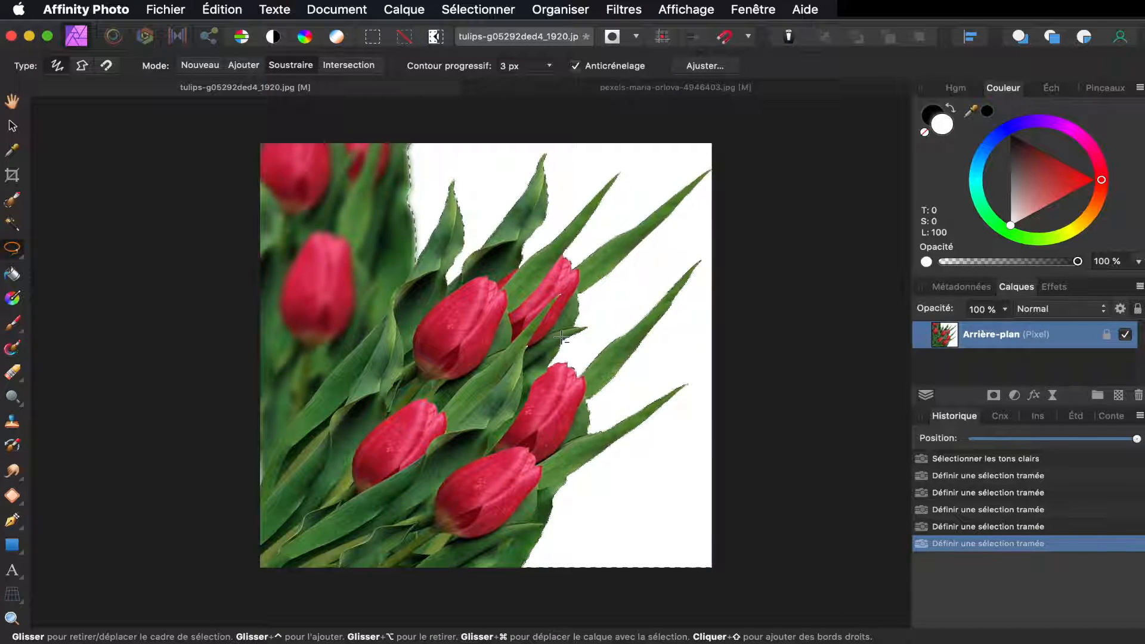
key(Delete)
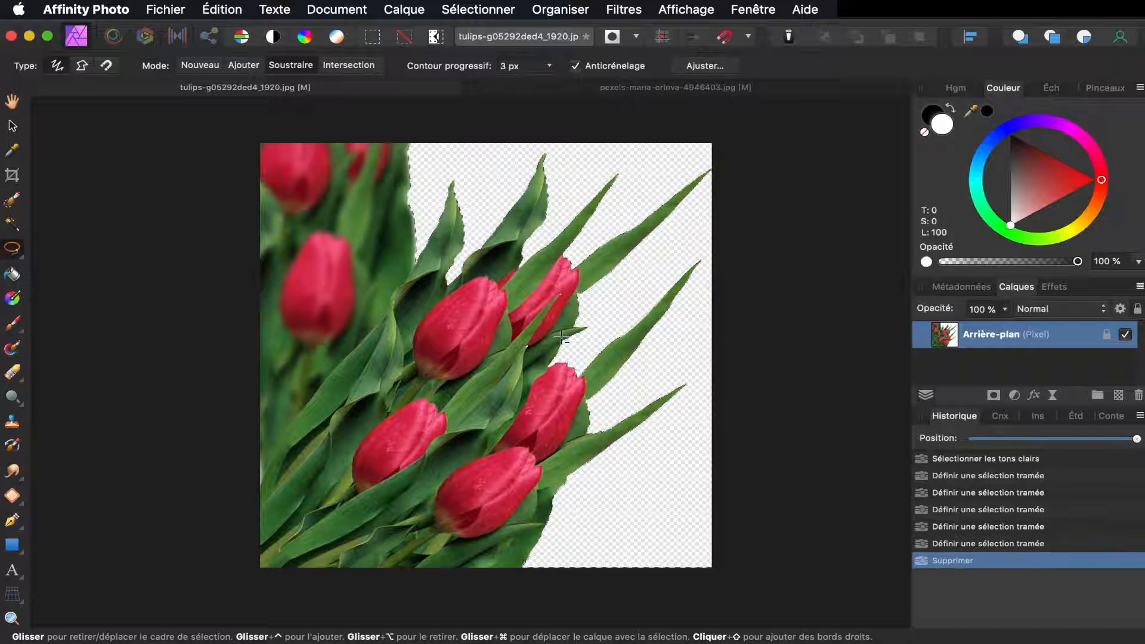
key(super+d)
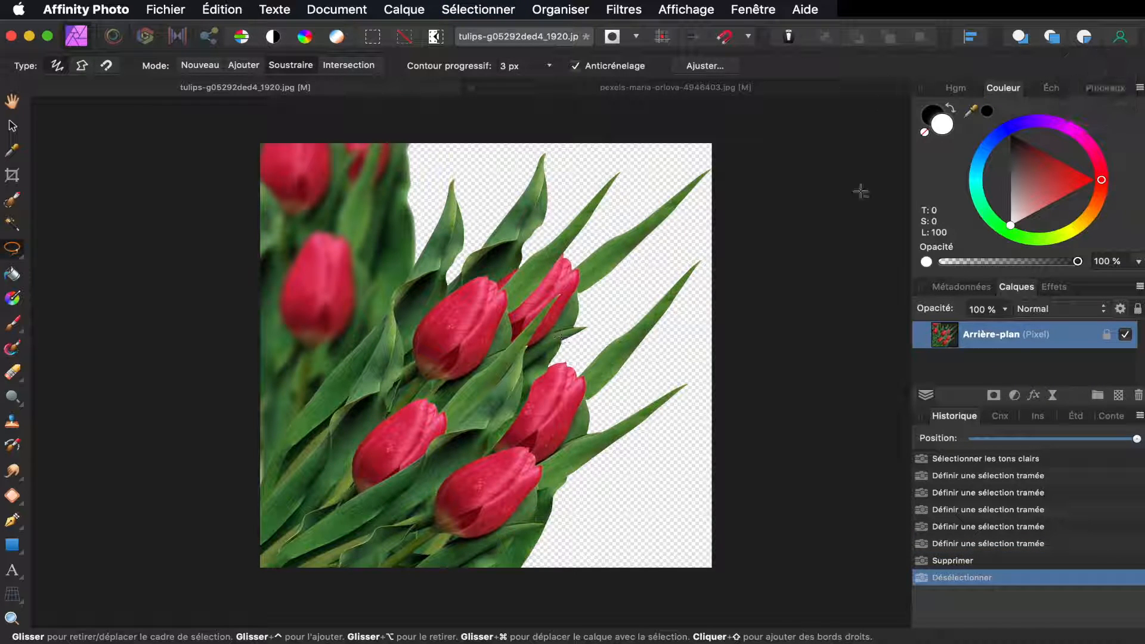
- Load the cut-out tulips layer as a selection and copy it, and delete the previous tulips layer in the portrait document
super+click(948, 339)
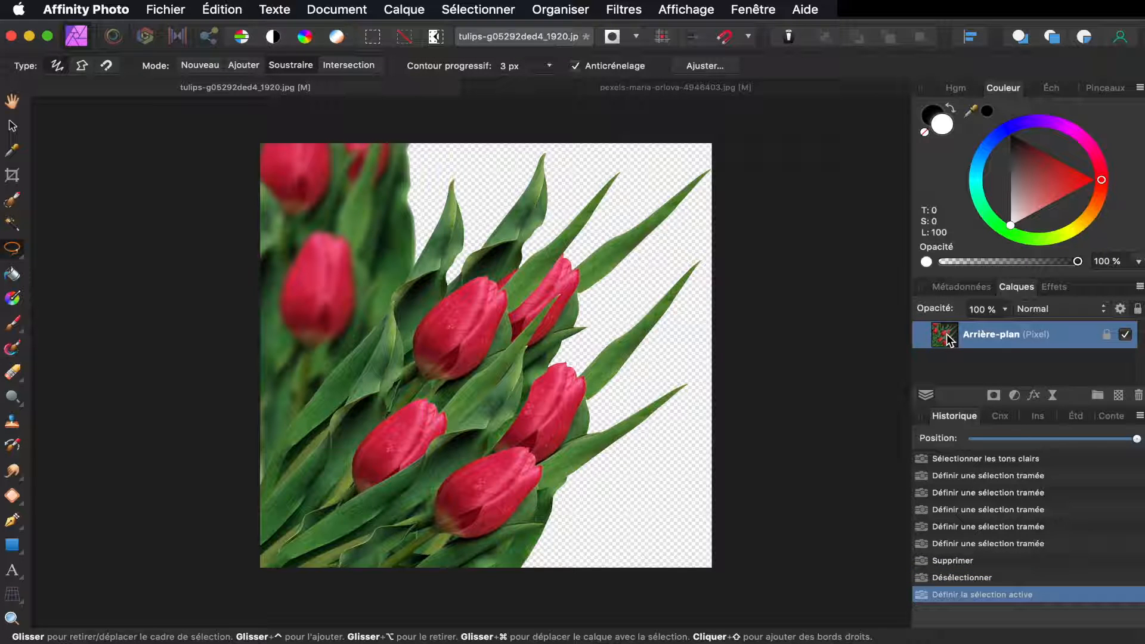
key(super+c)
click(727, 88)
key(Delete)
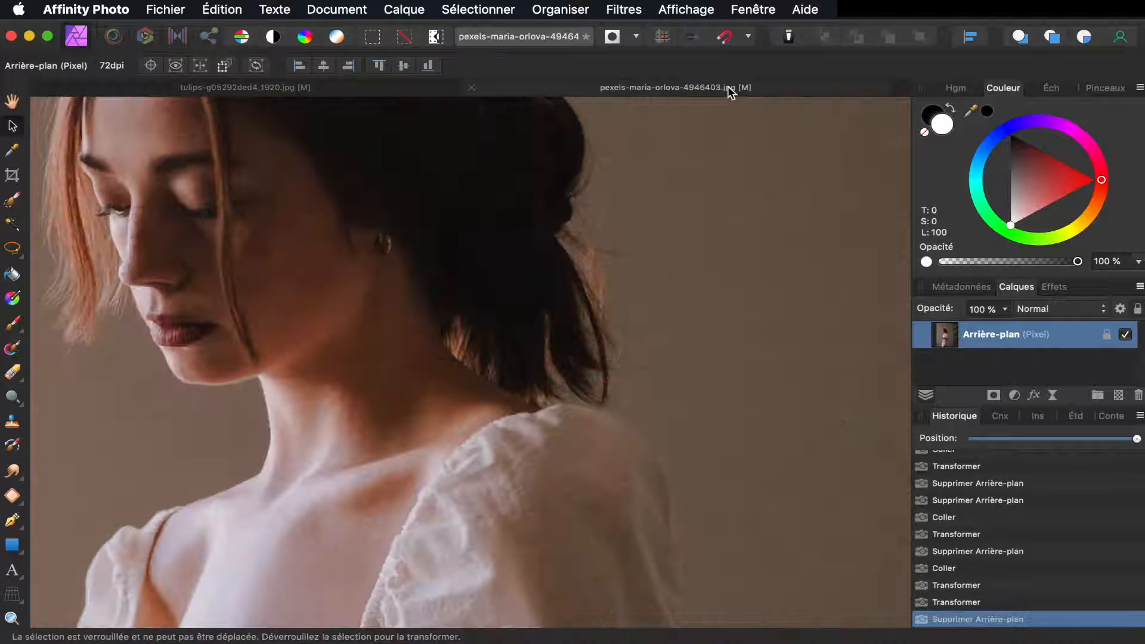
- Paste the new tulips cut-out into the portrait and position it over the woman's head and shoulders
key(super+0)
key(super+v)
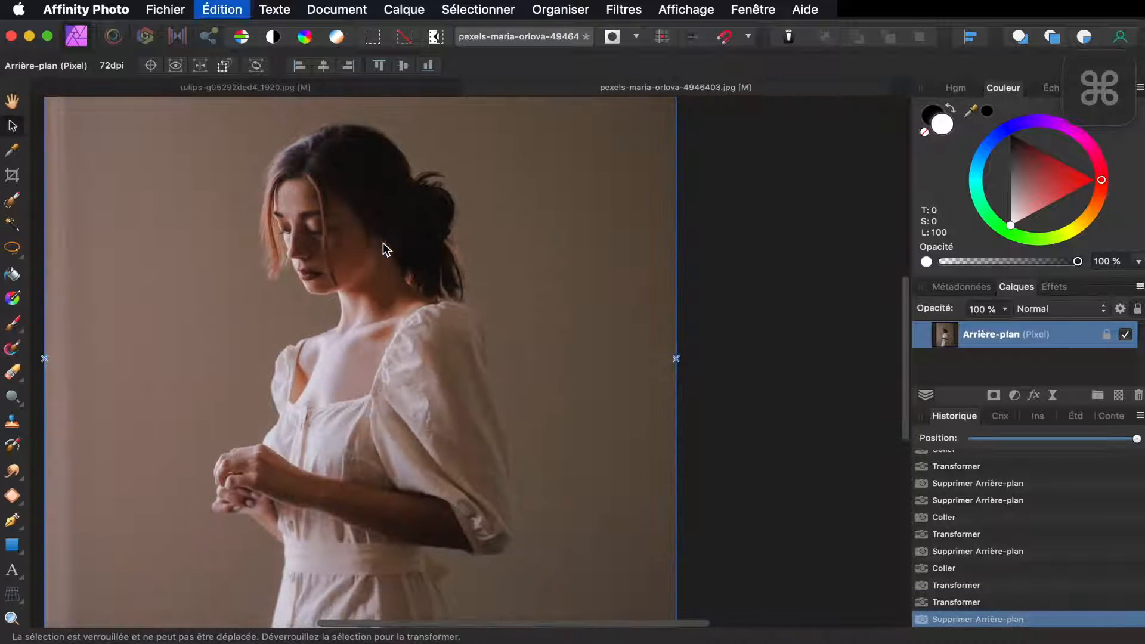
scroll(383, 242, up, 3)
scroll(383, 243, left, 2)
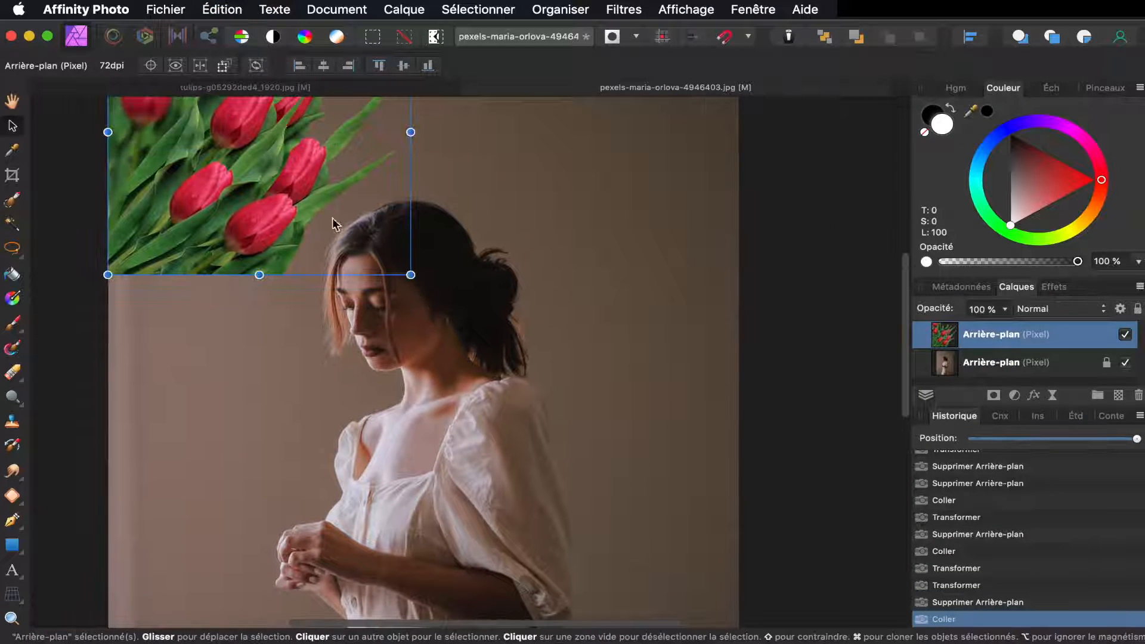
drag(241, 169, 421, 372)
scroll(422, 372, up, 5)
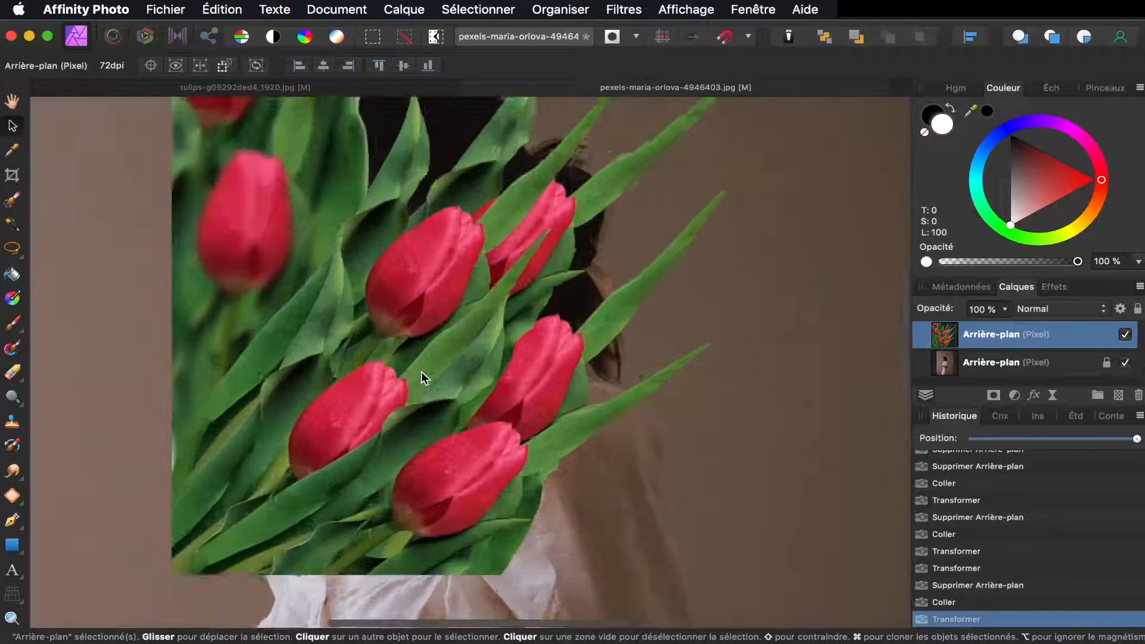
drag(489, 251, 347, 241)
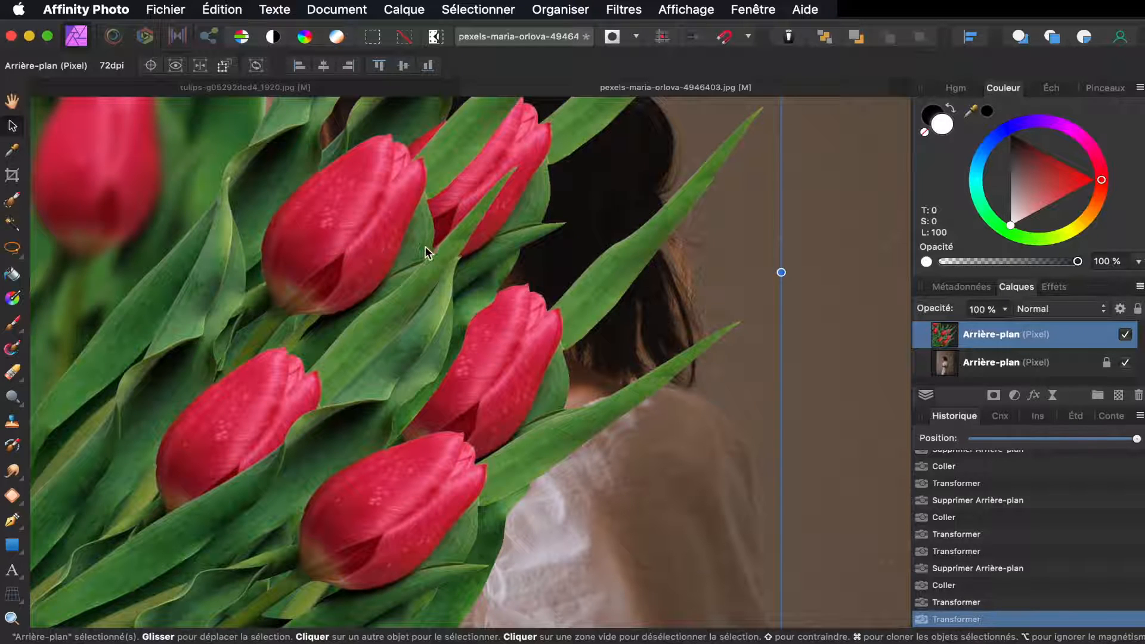
drag(424, 246, 509, 244)
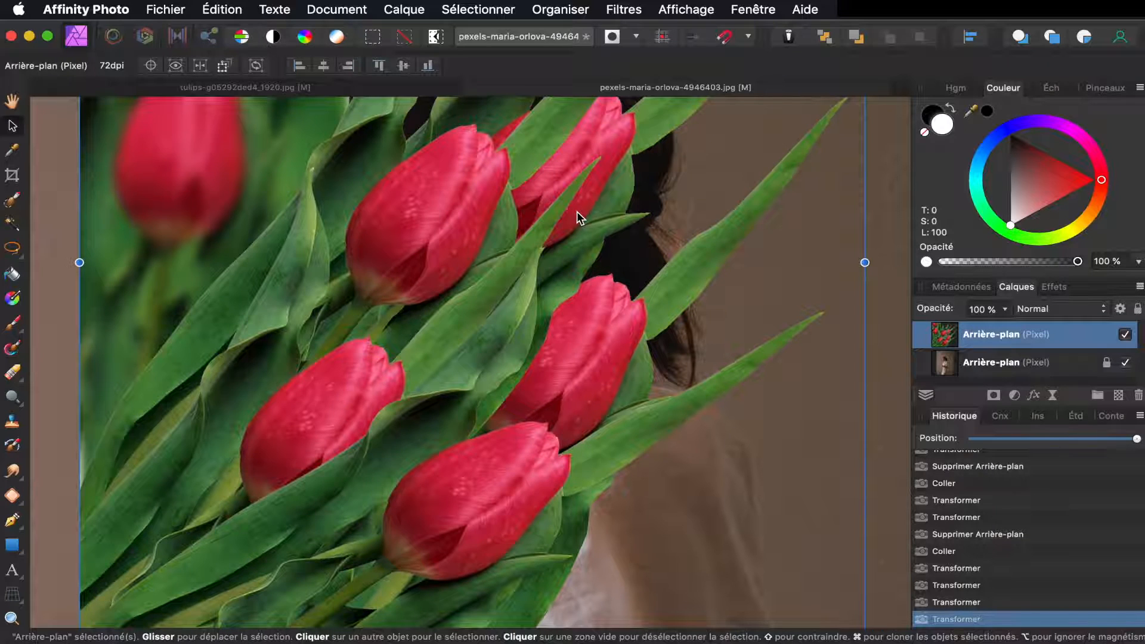
- Delete the tulips layer from the portrait and rewind the tulips document's history to its white-background state
key(Delete)
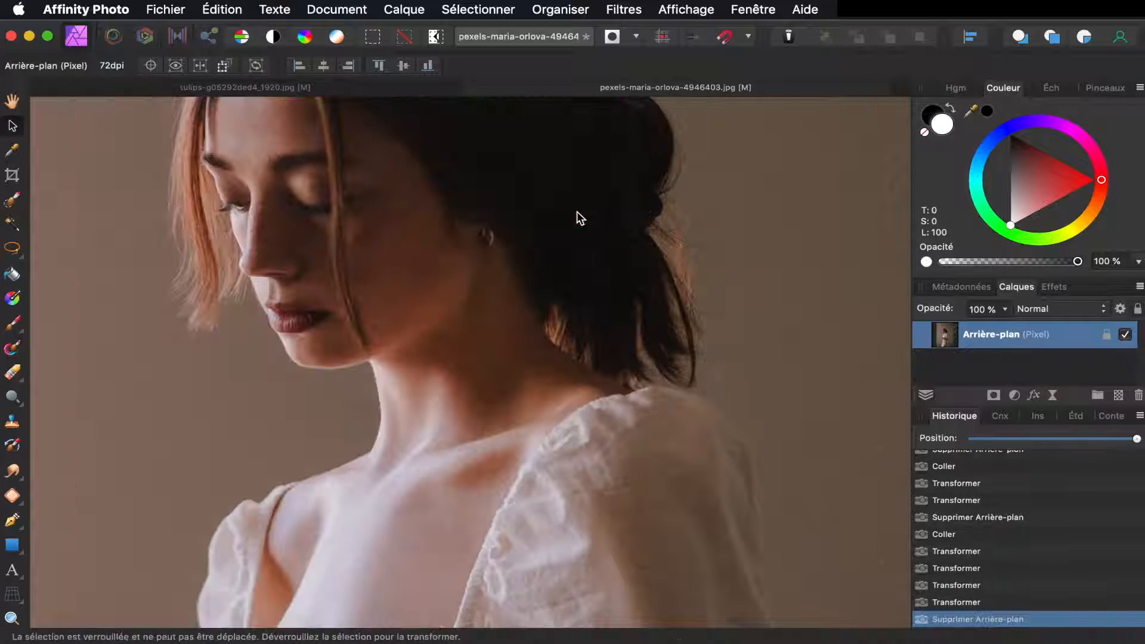
click(342, 89)
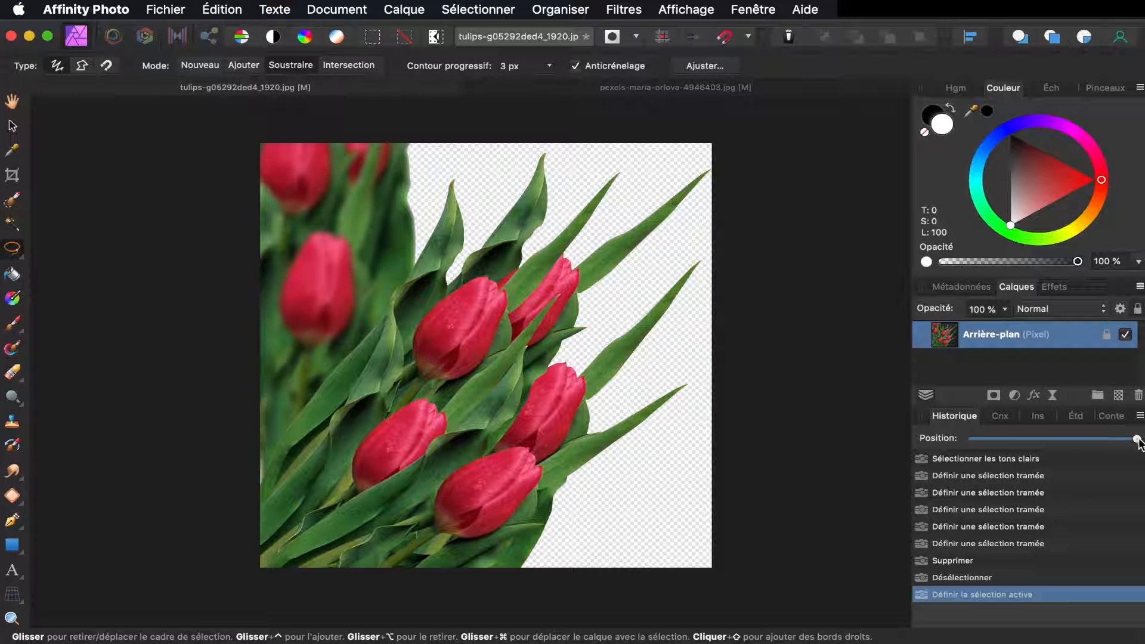
drag(1137, 440, 973, 438)
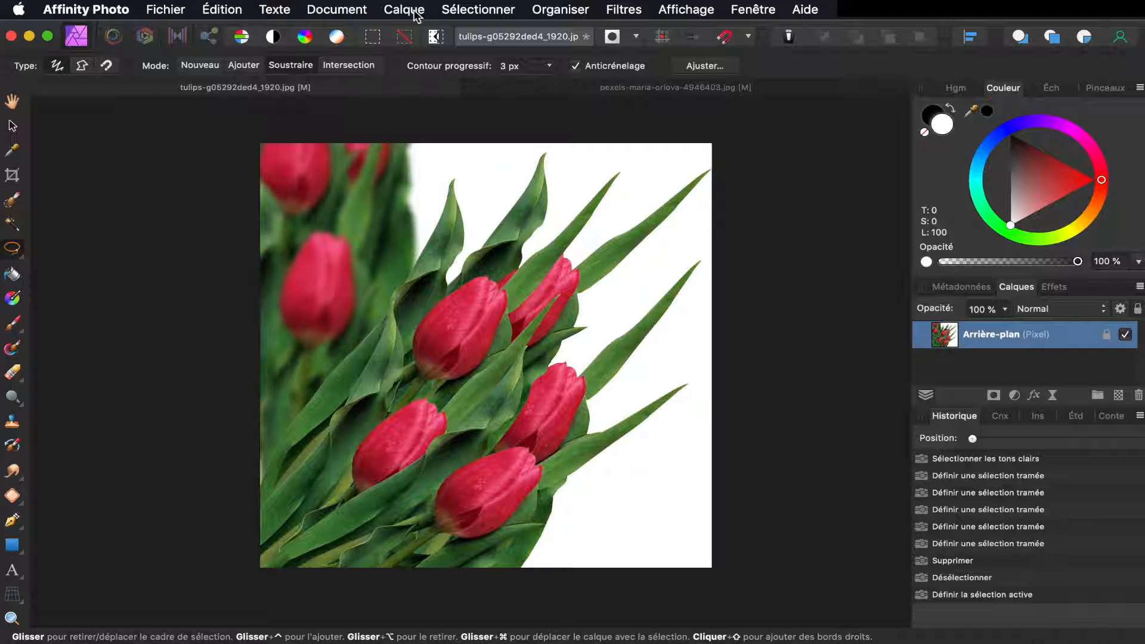
- Try removing the tulips photo's white background with a sampled-colour selection at 58 % tolerance
click(463, 10)
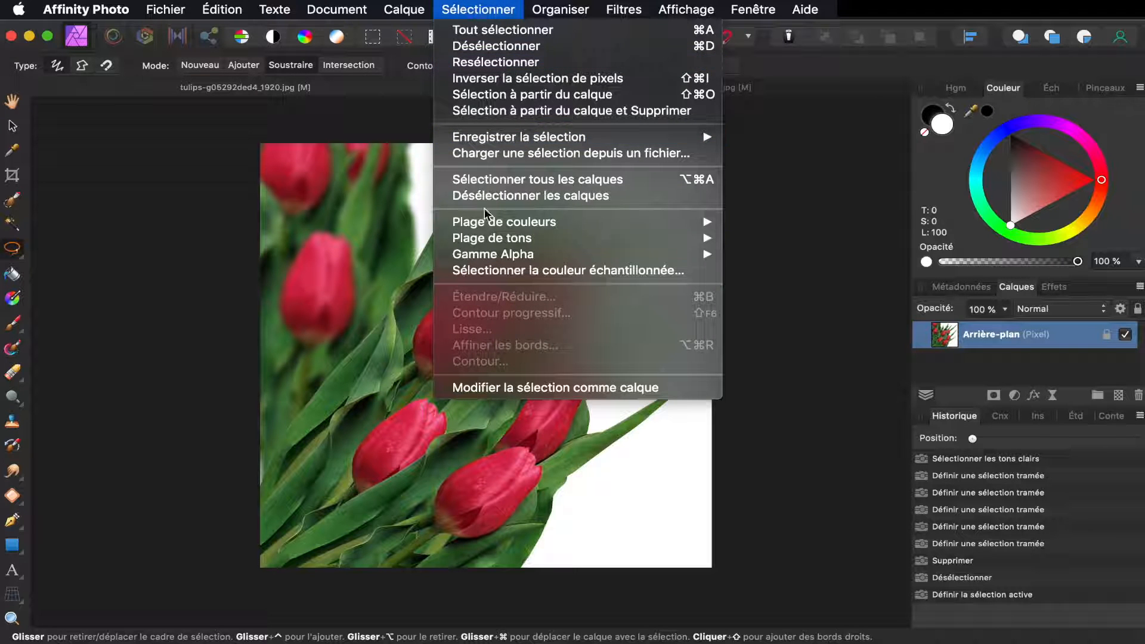
click(513, 272)
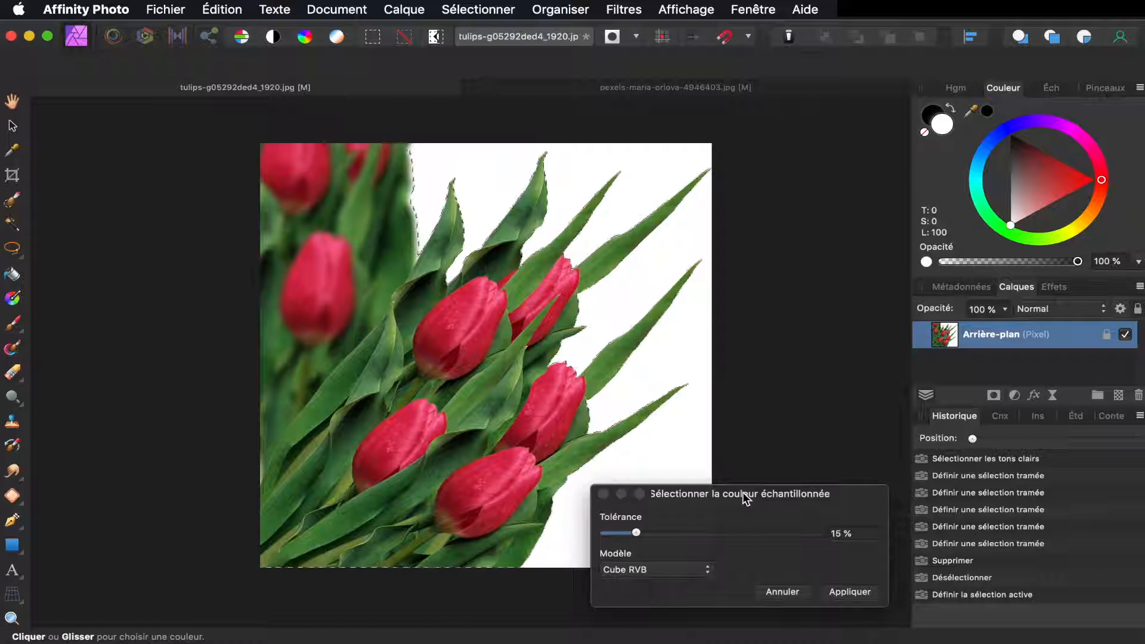
drag(744, 498, 894, 382)
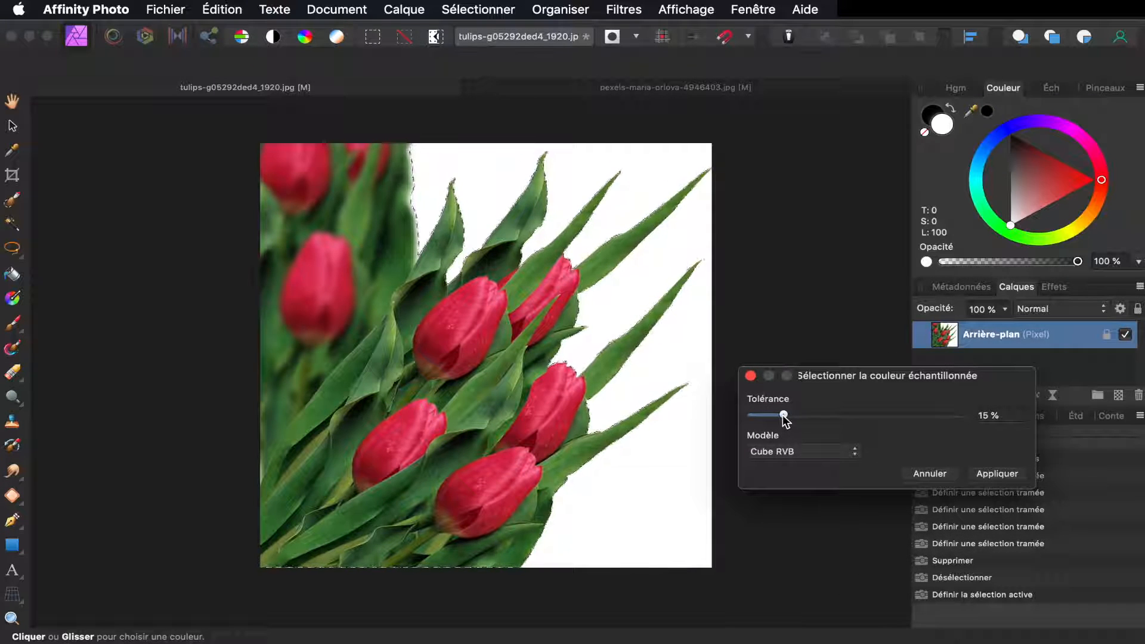
drag(811, 414, 975, 417)
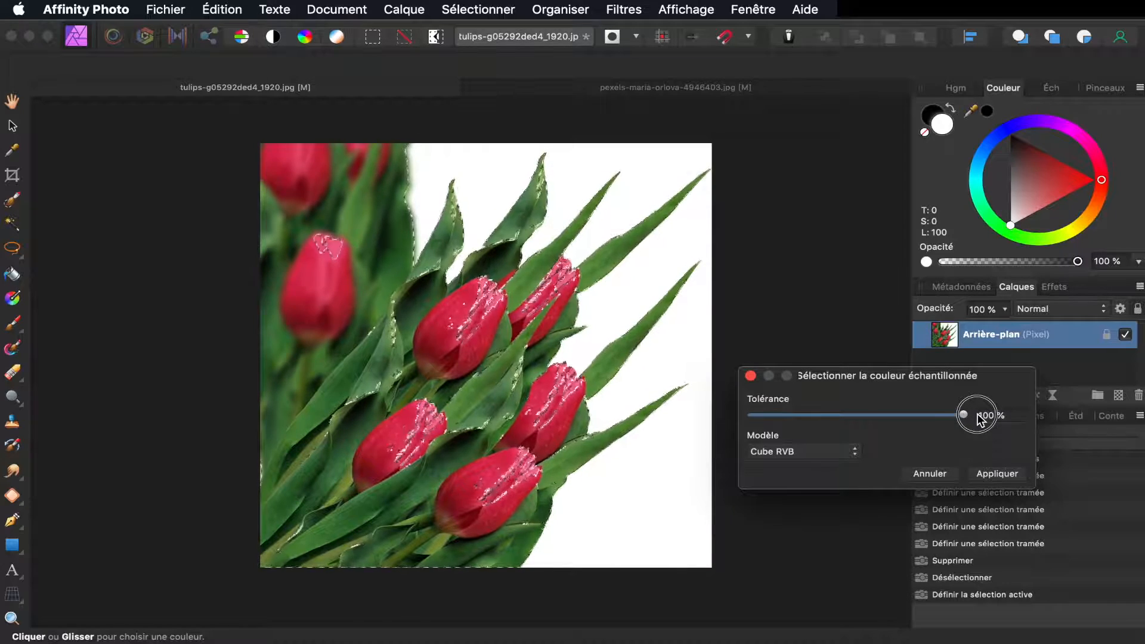
drag(981, 416, 920, 417)
drag(905, 416, 876, 417)
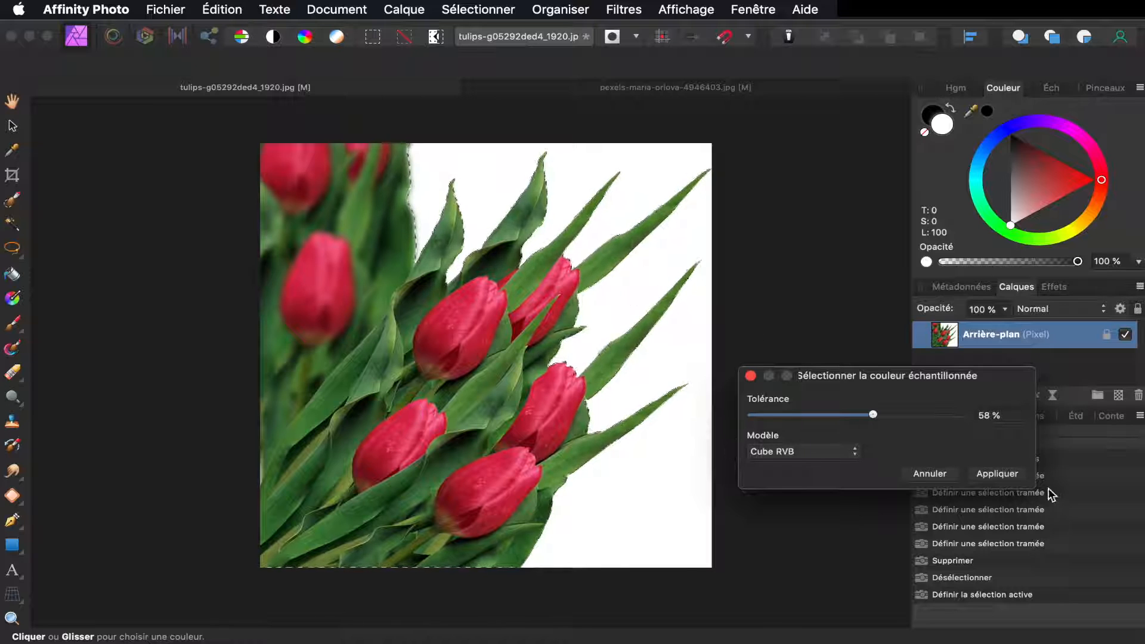
click(994, 474)
key(Delete)
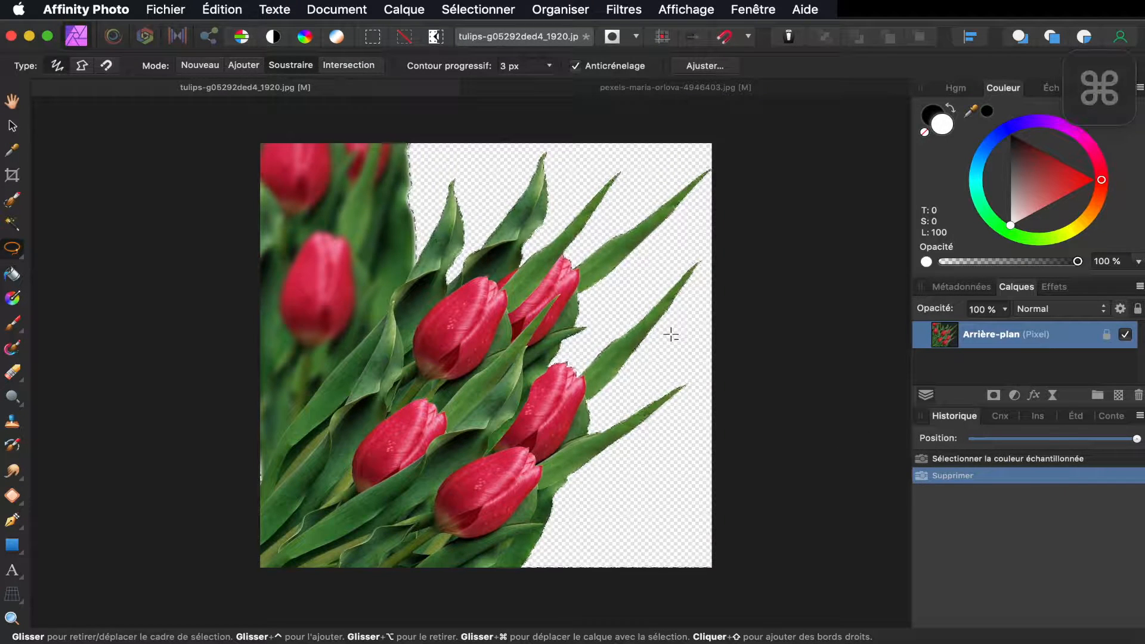
key(super+z)
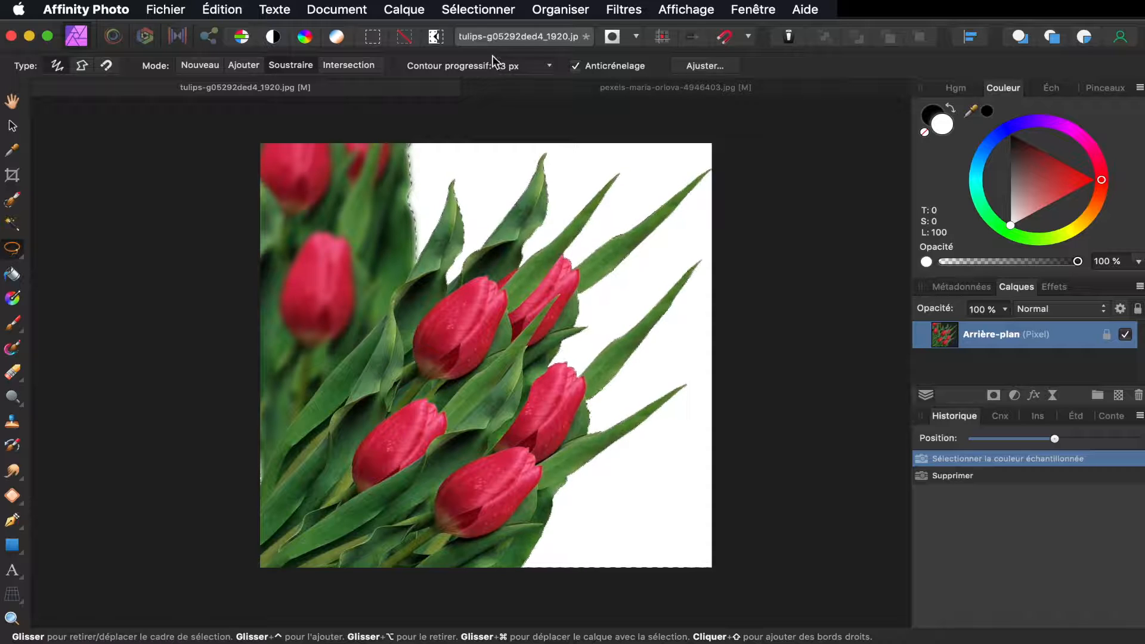
- Delete the tulips layer's white background using a sampled-colour selection at 30 % tolerance, and clear the selection
click(458, 7)
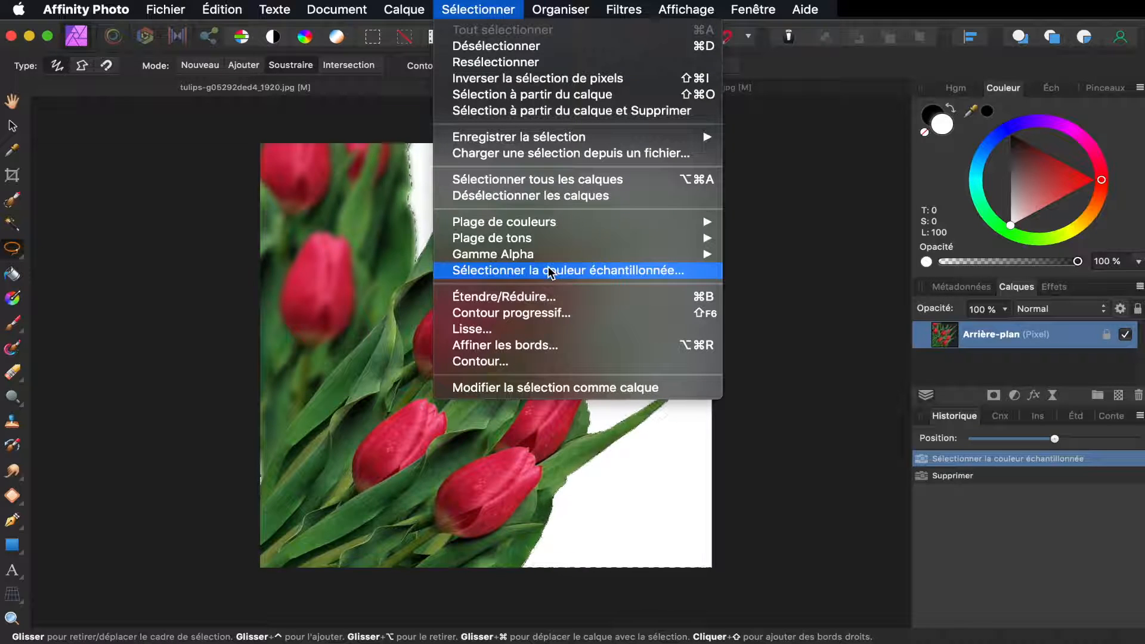
click(550, 271)
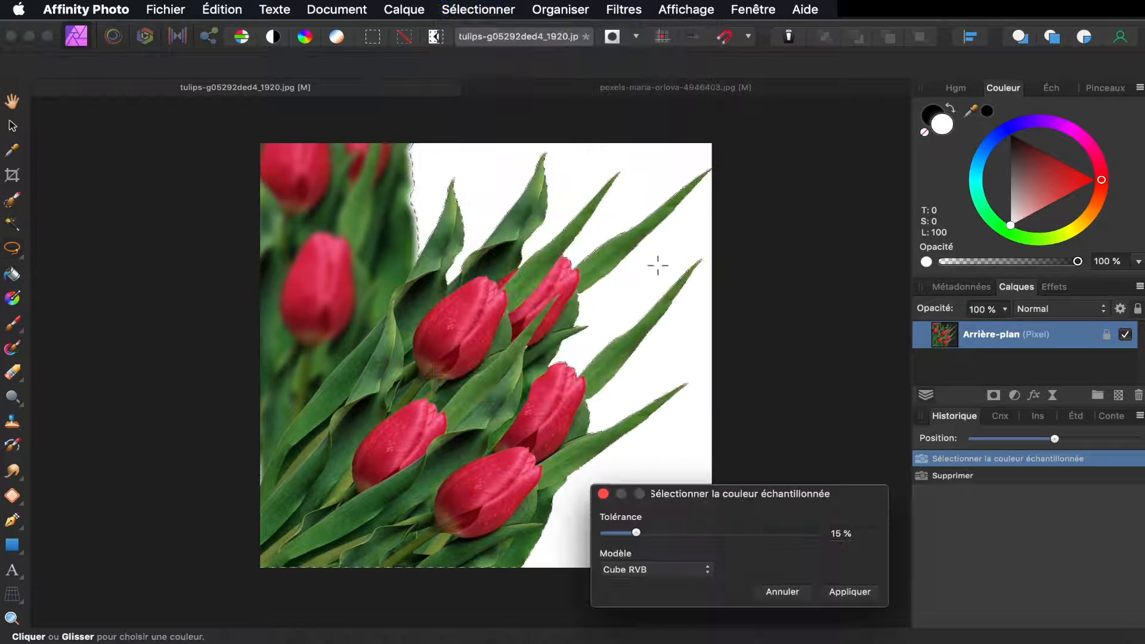
drag(637, 532, 672, 544)
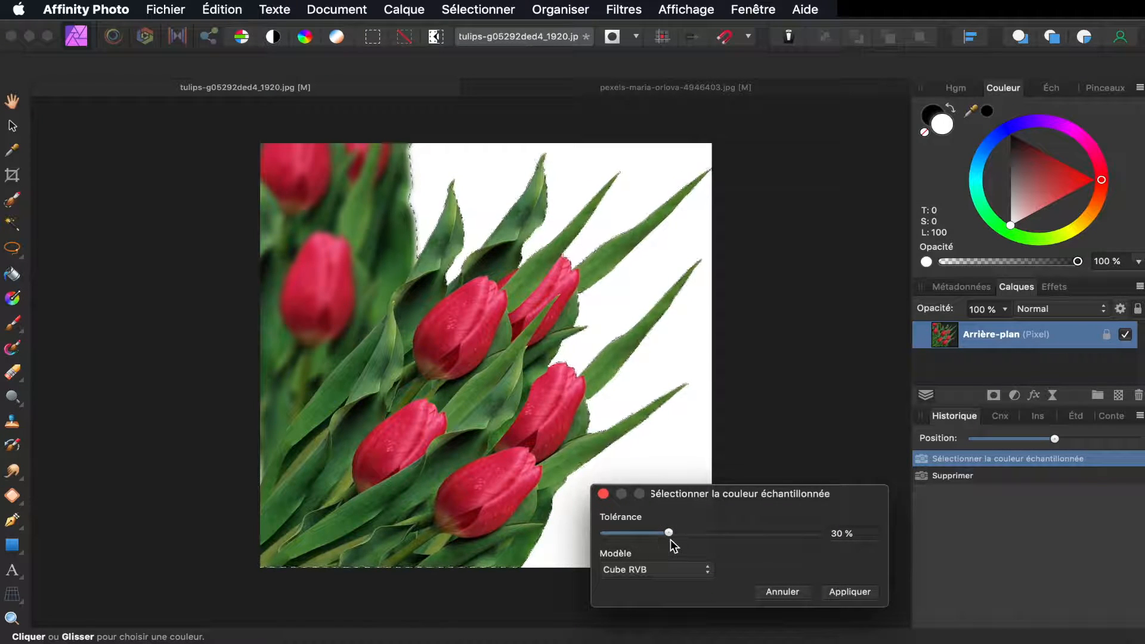
click(851, 593)
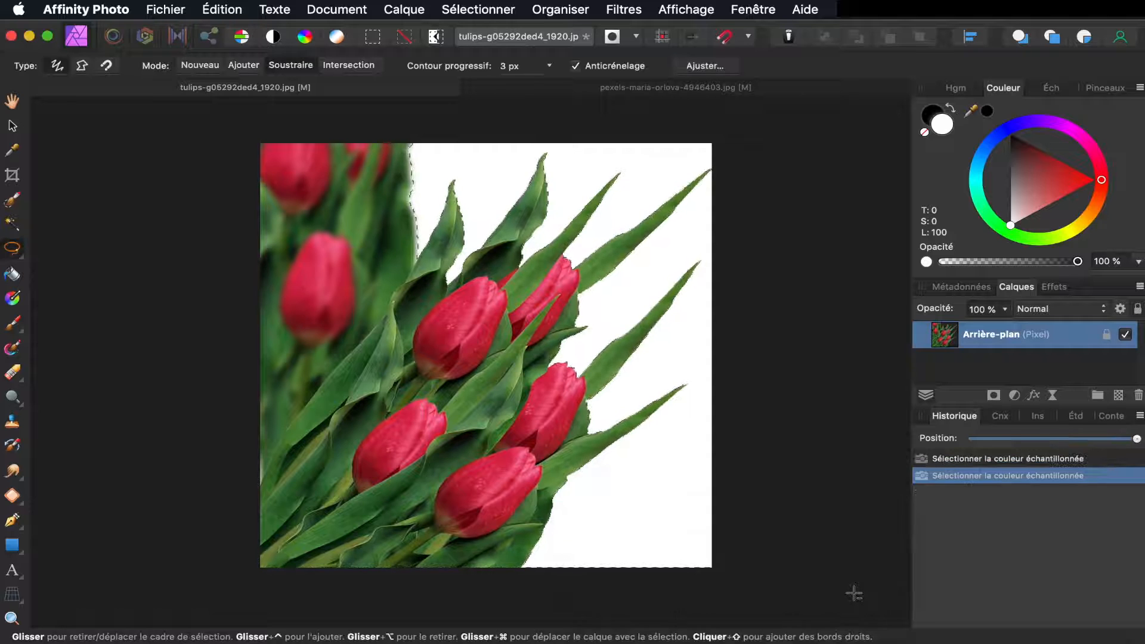
key(Delete)
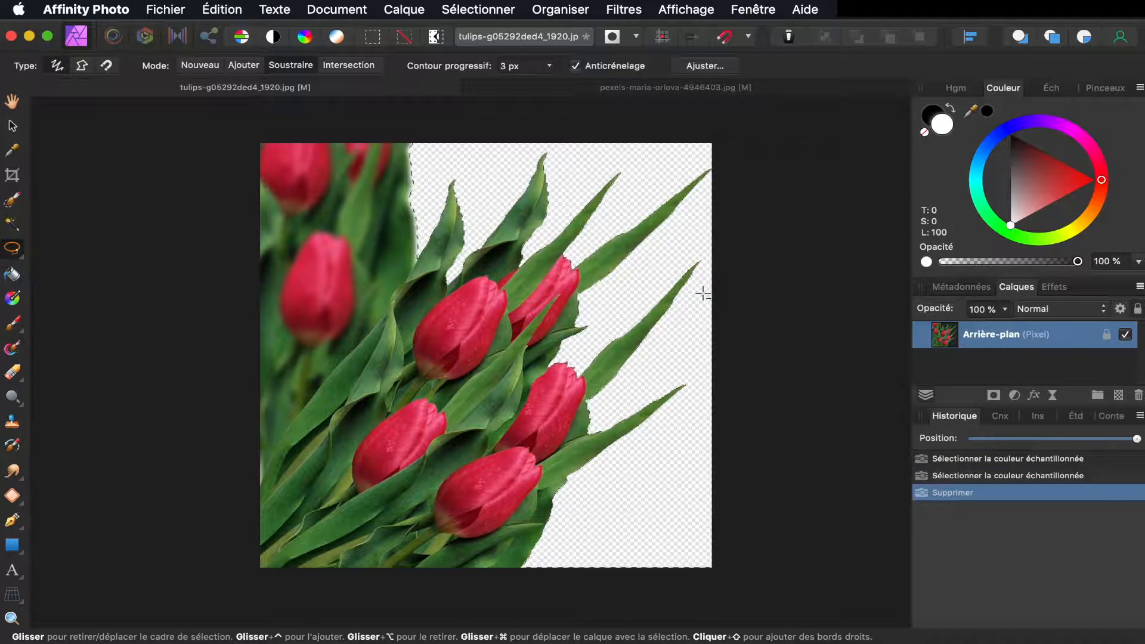
key(super+d)
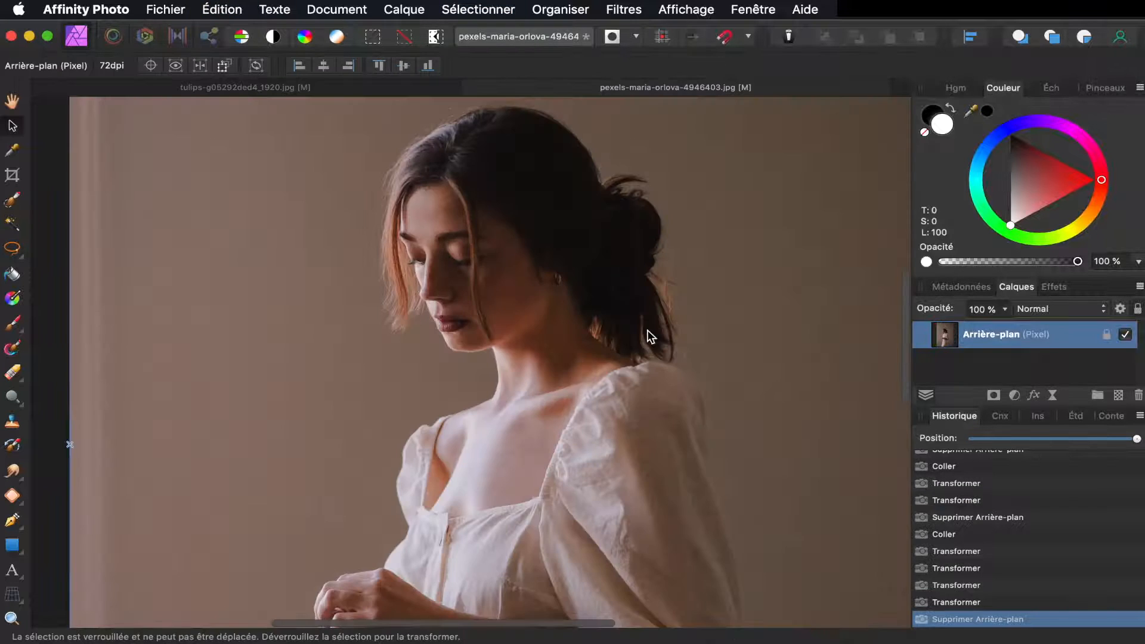
- Paste the new tulips cut-out into the portrait document and position it over the woman's upper body
scroll(650, 336, right, 3)
key(super+v)
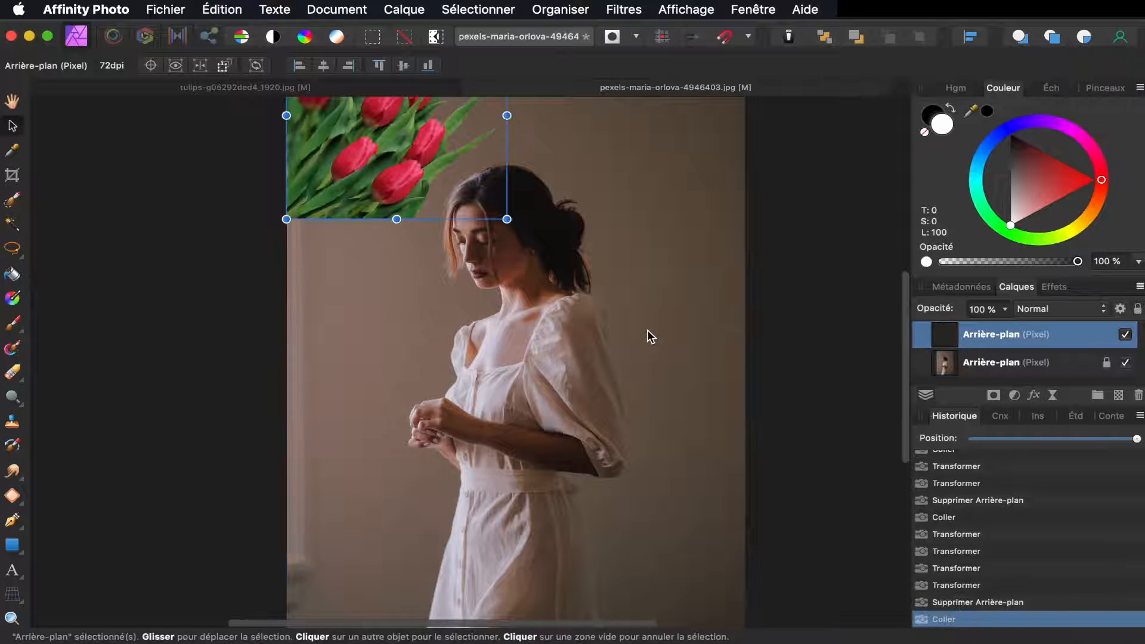
drag(397, 172, 498, 368)
scroll(498, 369, up, 3)
scroll(499, 369, up, 1)
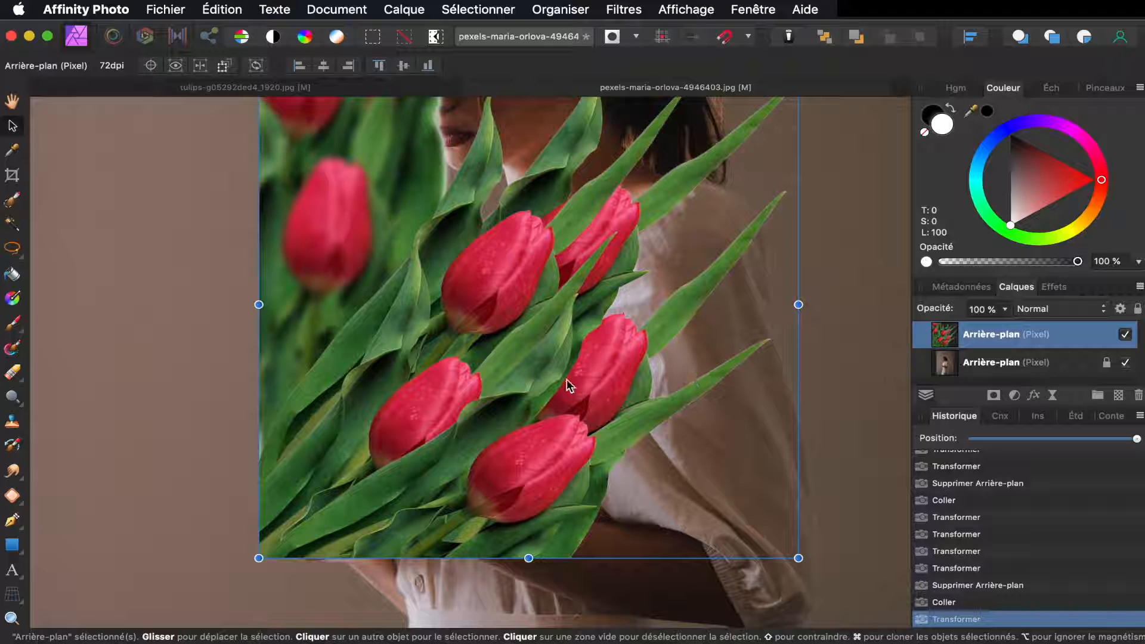
- Return to the tulips document and activate the Selection Brush tool
click(369, 89)
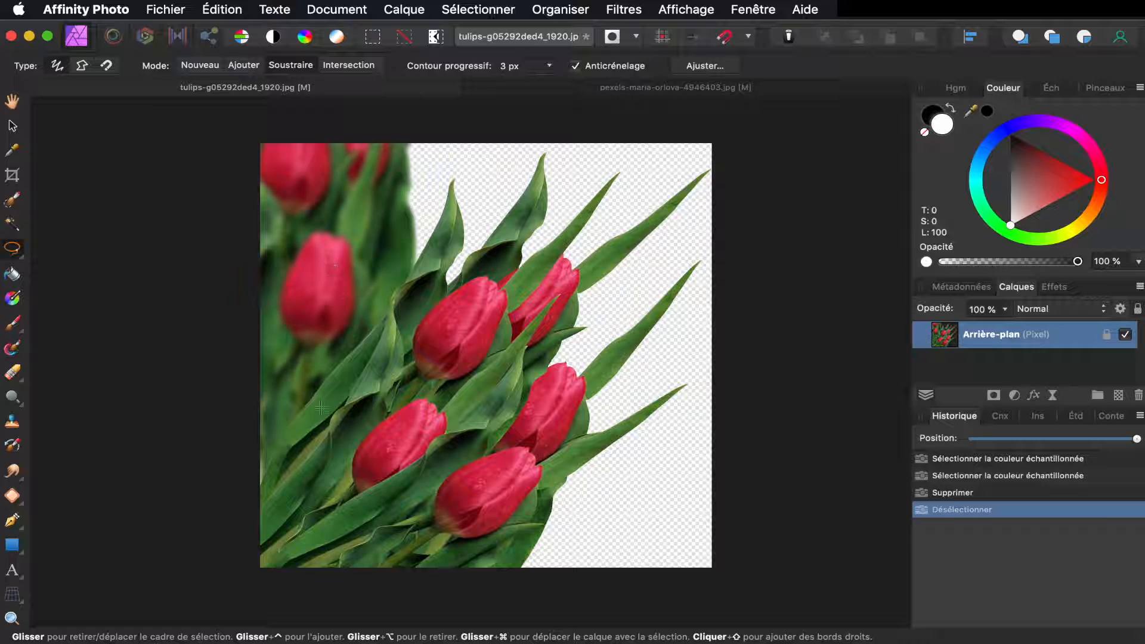
click(13, 202)
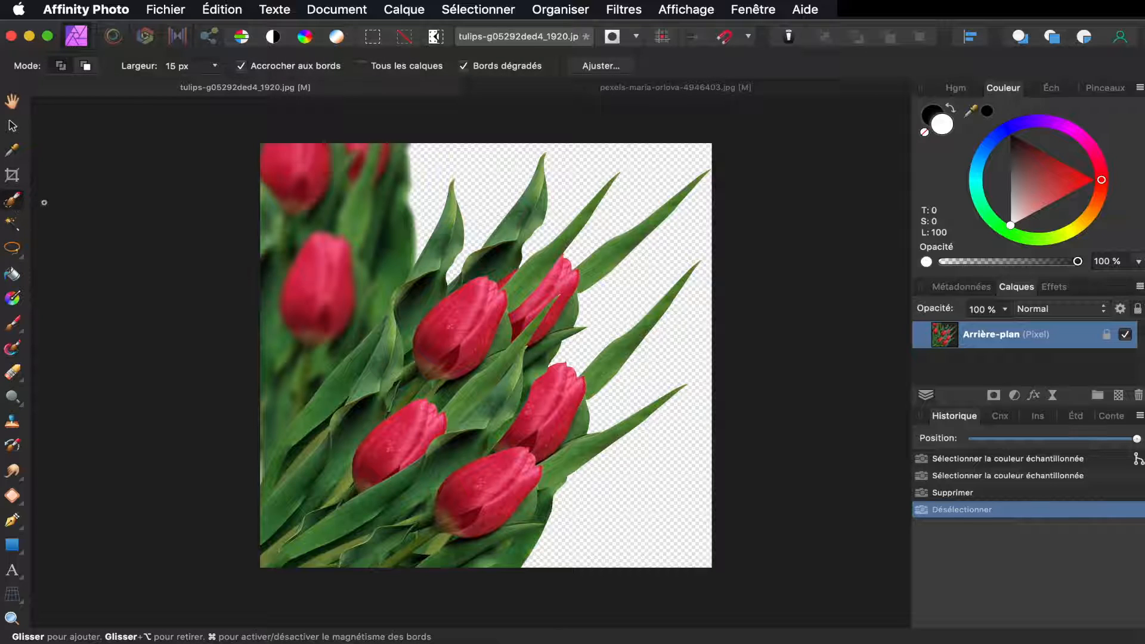